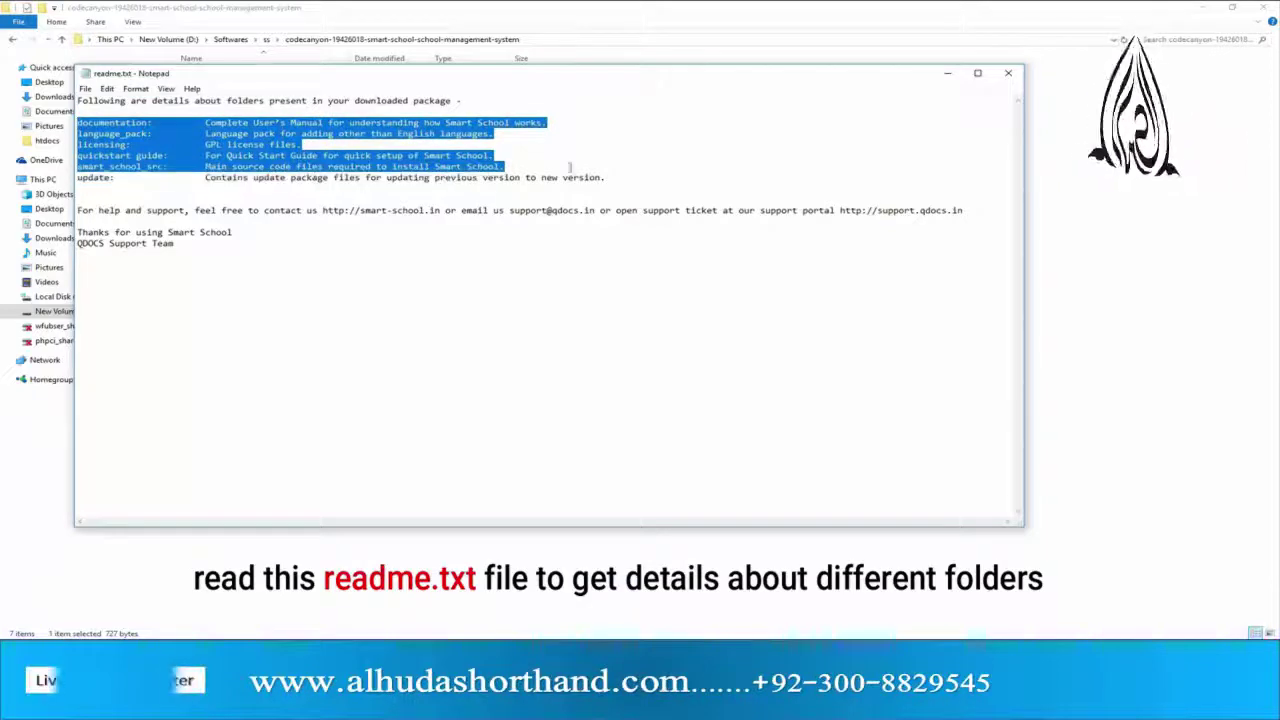
- Close readme.txt in Notepad to return to the smart-school package folder listing
{"action": "left_click", "coordinate": [438, 197]}
{"action": "left_click", "coordinate": [1008, 73]}
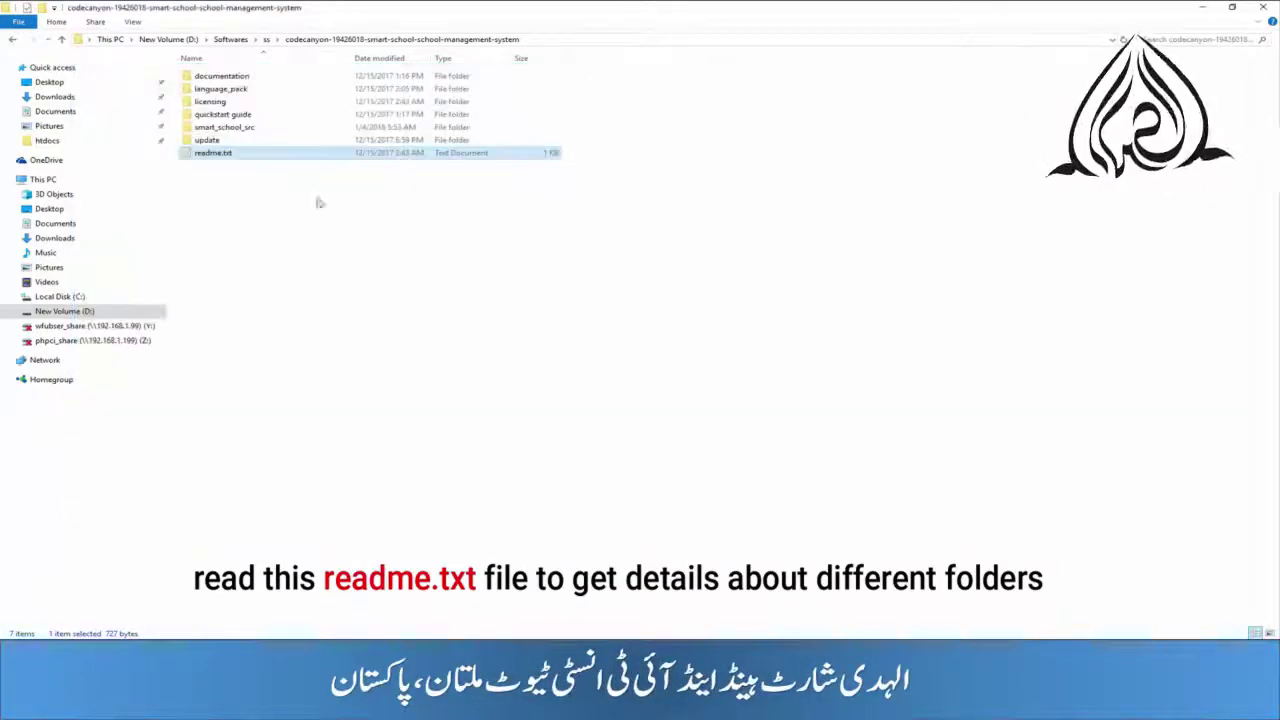
- Check the eight items inside smart_school_src, then copy the smart_school_src folder
{"action": "double_click", "coordinate": [214, 129]}
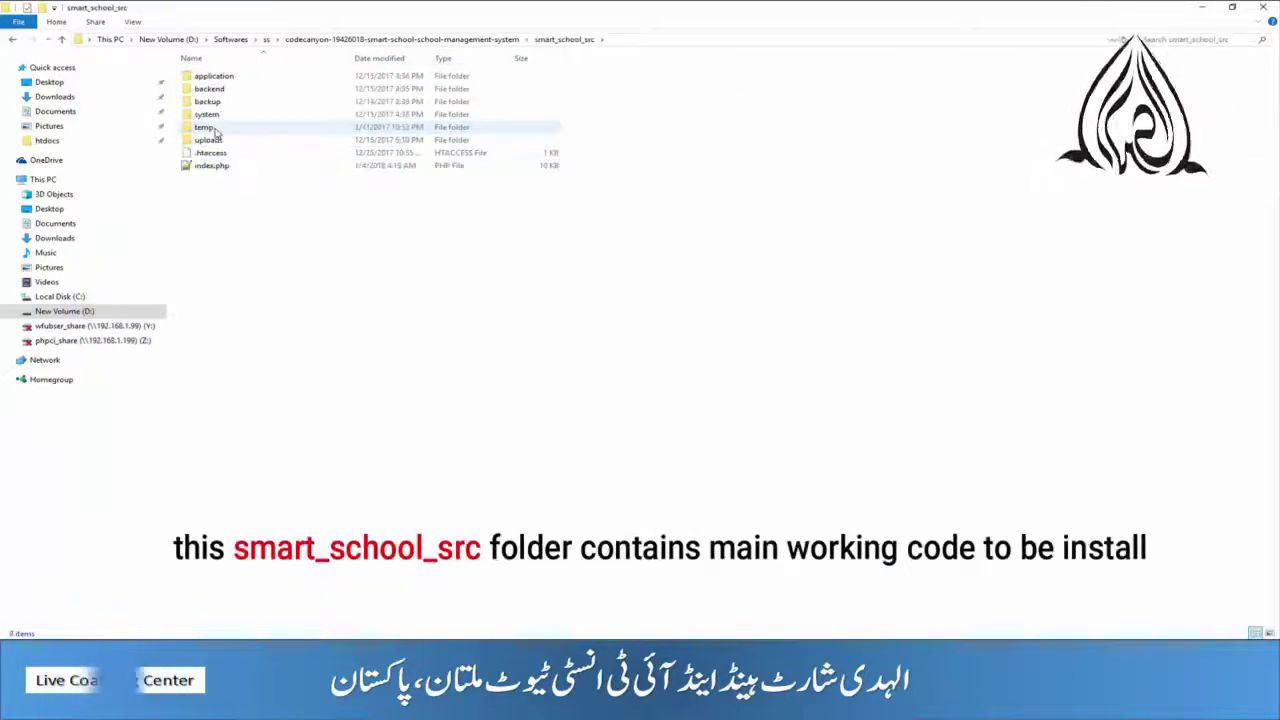
{"action": "left_click_drag", "start_coordinate": [206, 190], "coordinate": [263, 82]}
{"action": "left_click", "coordinate": [234, 194]}
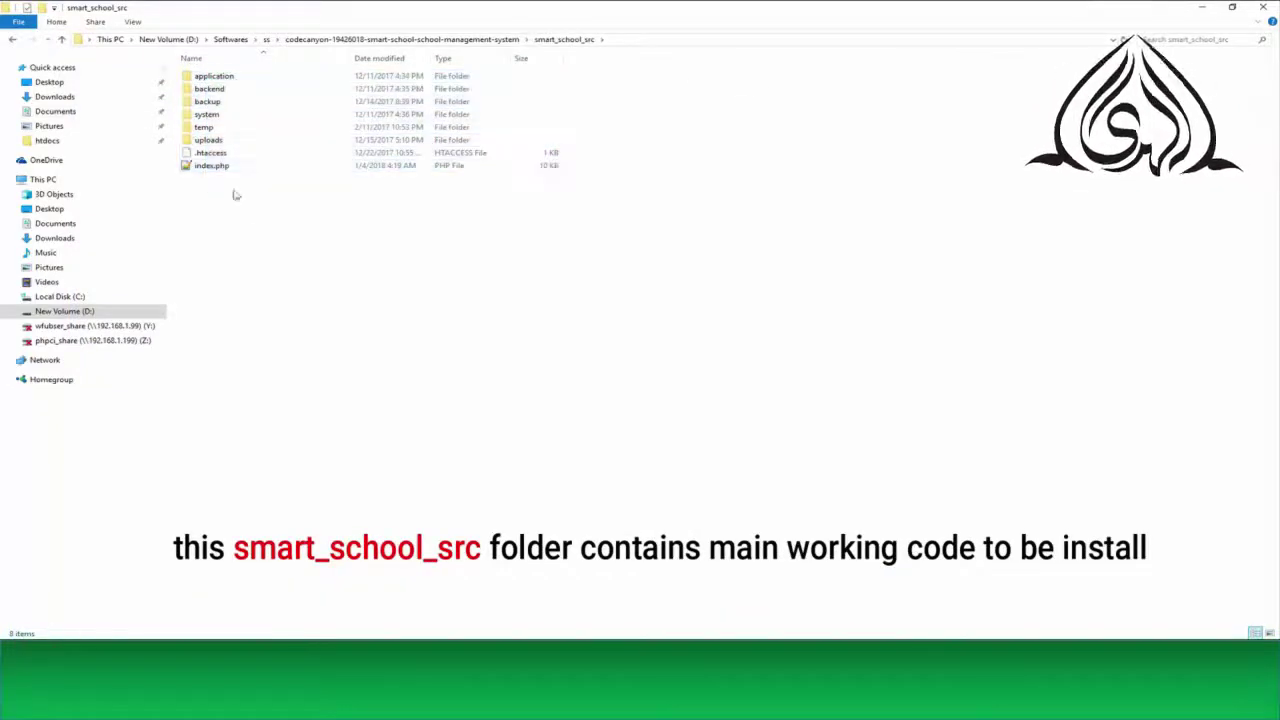
{"action": "left_click", "coordinate": [62, 39]}
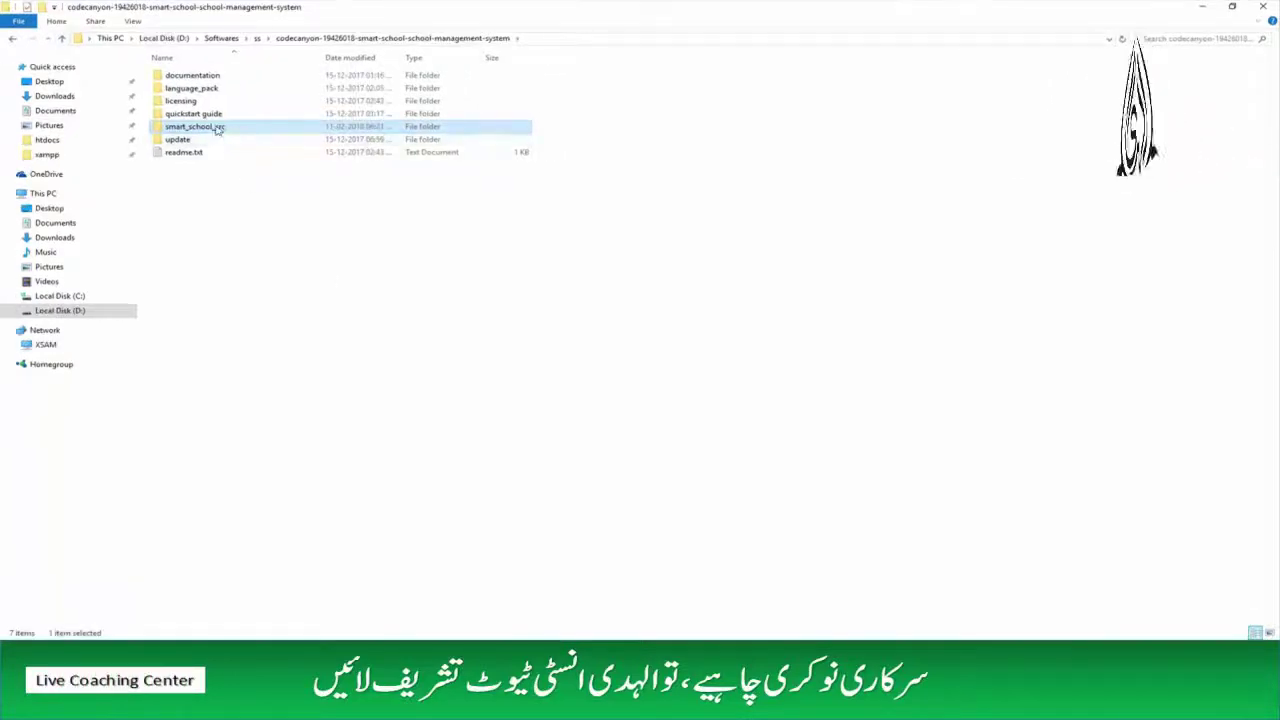
{"action": "right_click", "coordinate": [218, 128]}
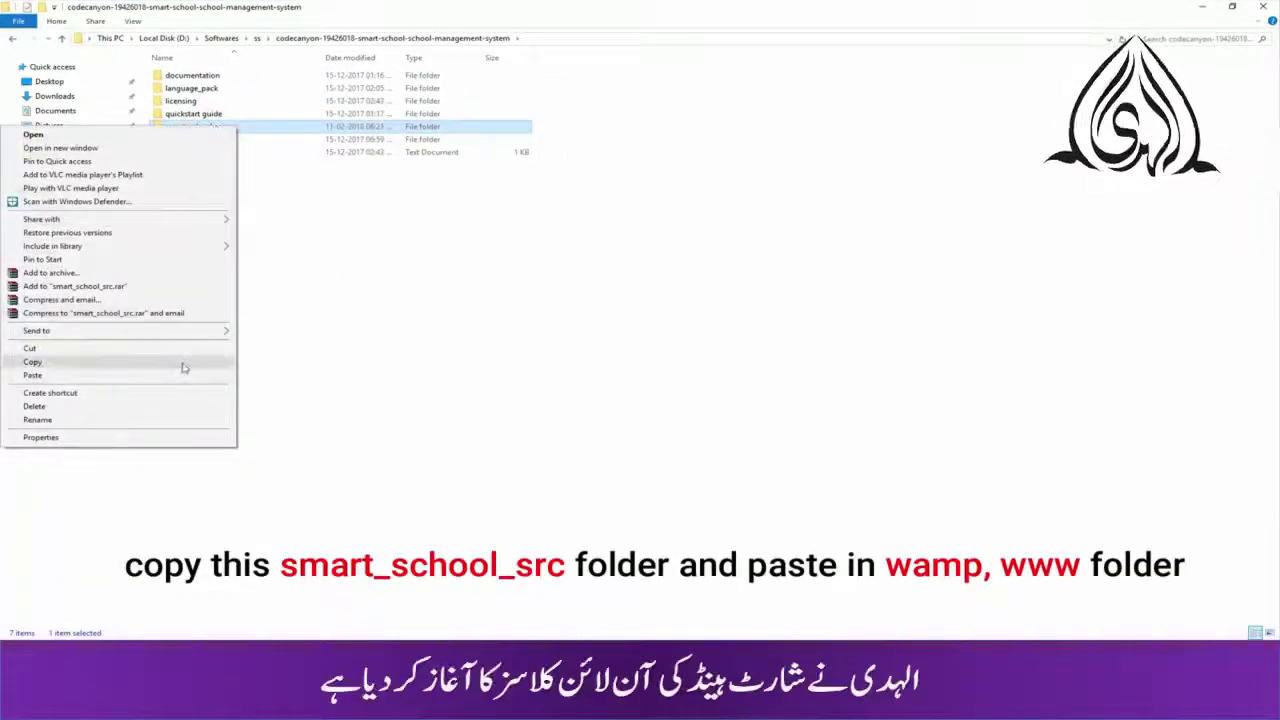
{"action": "left_click", "coordinate": [180, 362]}
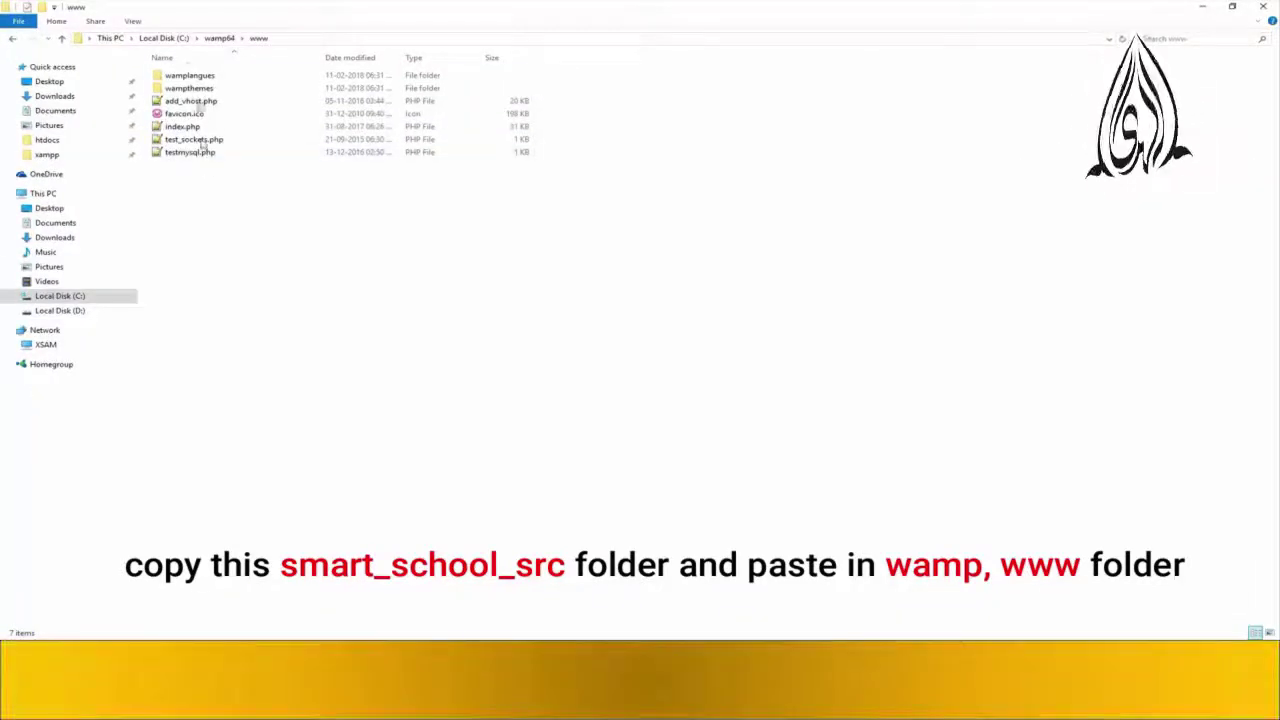
- Paste smart_school_src into wamp64\www and rename the copy to smartschool
{"action": "right_click", "coordinate": [219, 223]}
{"action": "left_click", "coordinate": [198, 305]}
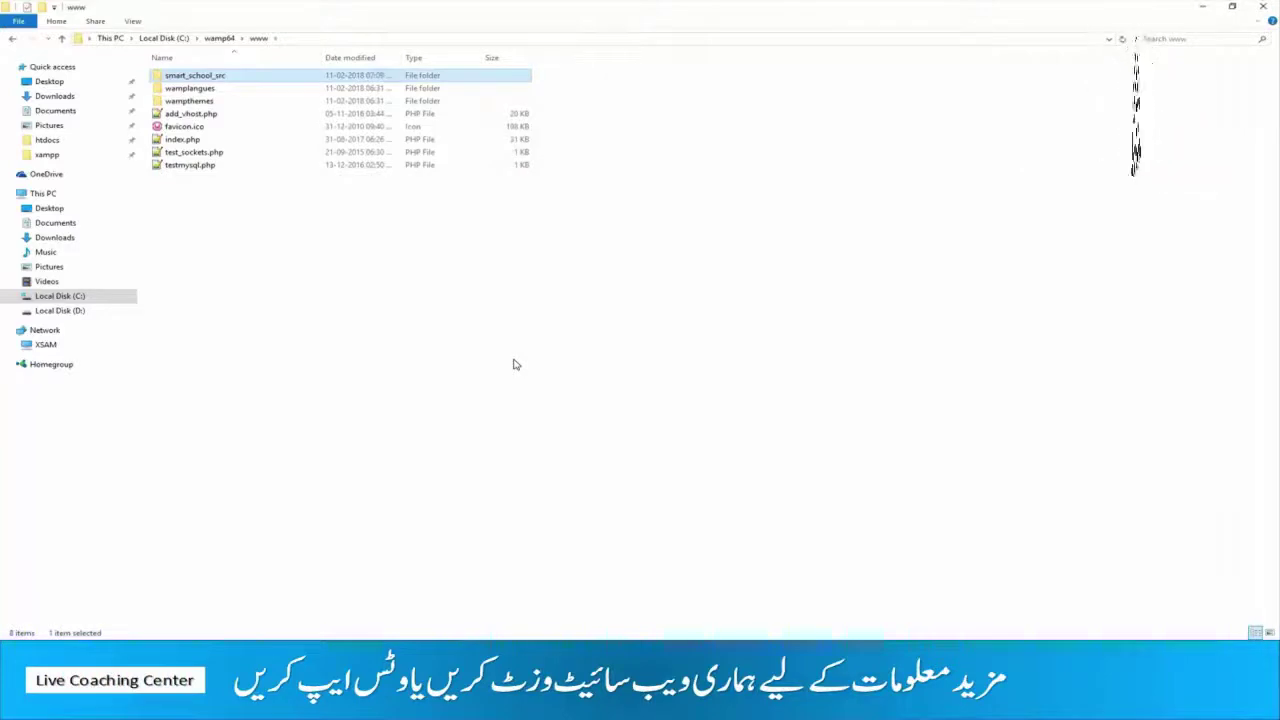
{"action": "right_click", "coordinate": [205, 77]}
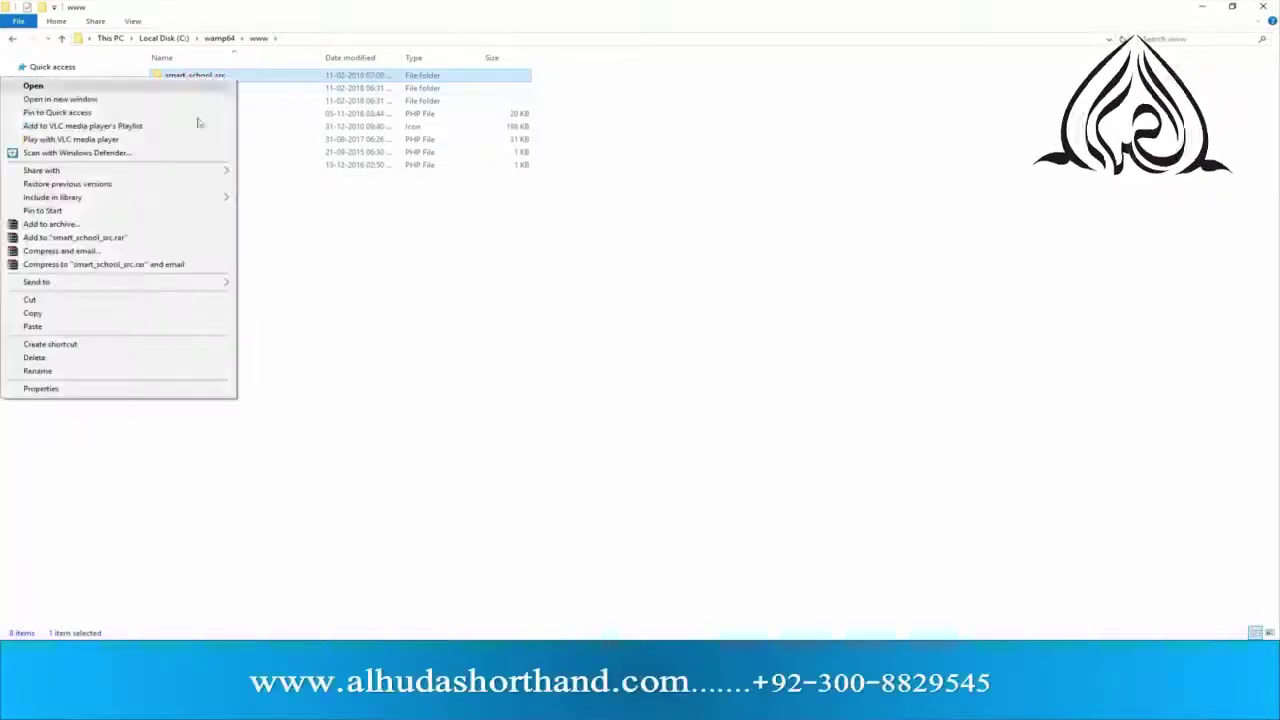
{"action": "left_click", "coordinate": [160, 371]}
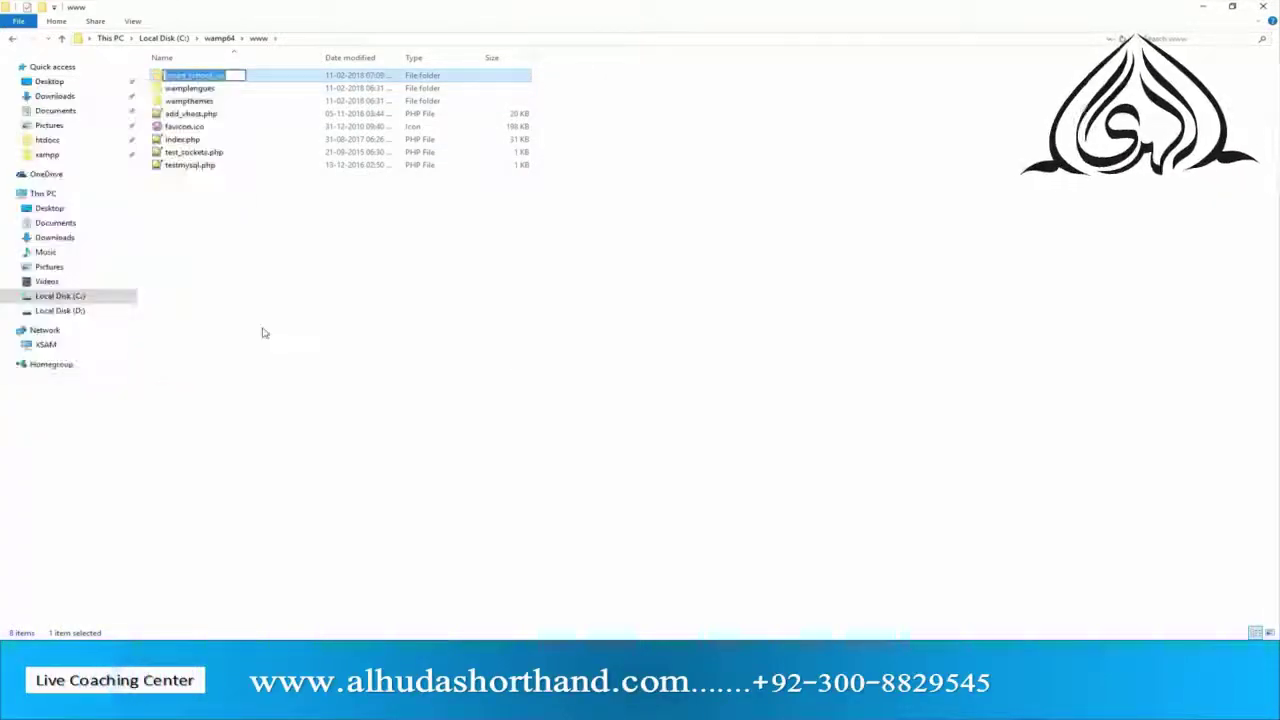
{"action": "type", "text": "sma"}
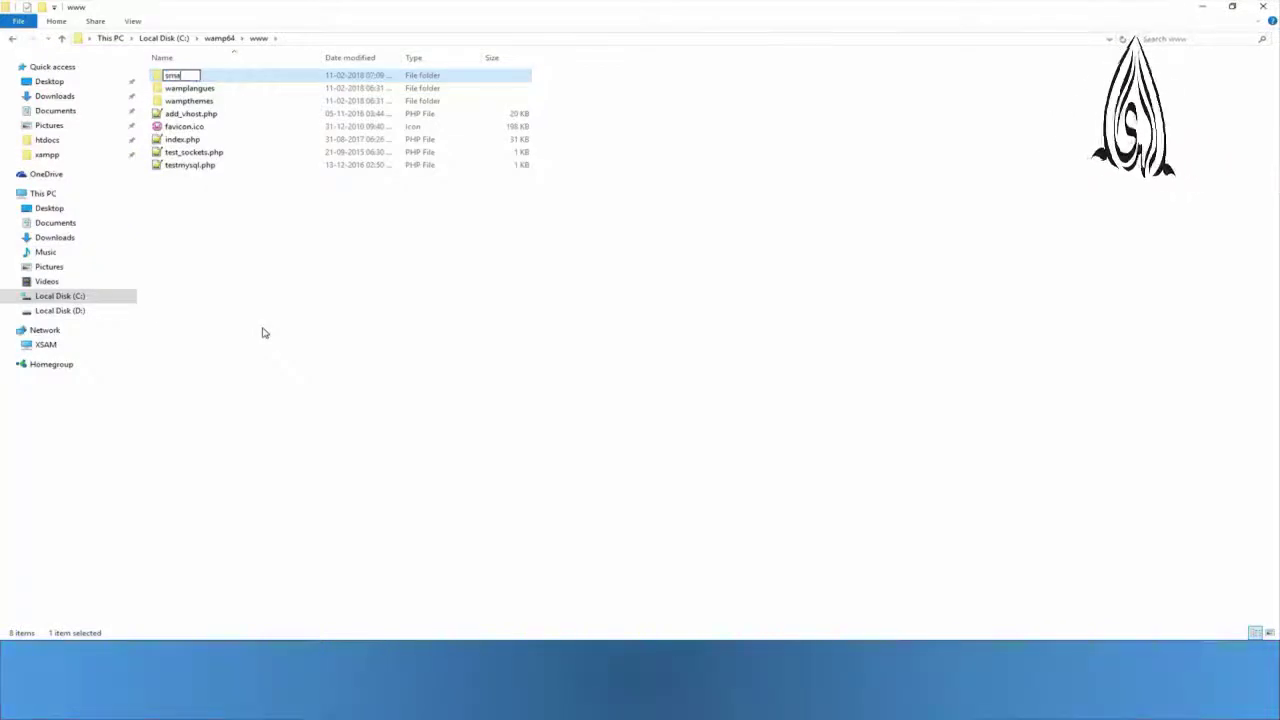
{"action": "type", "text": "rtschool"}
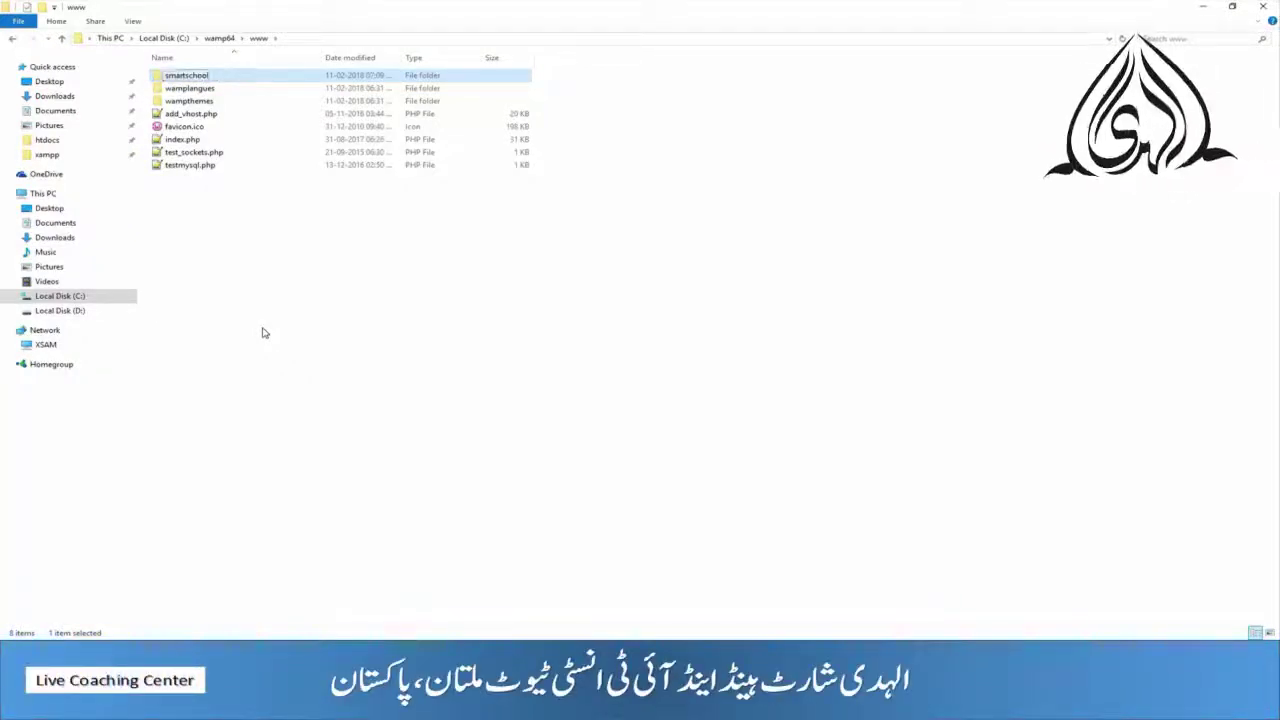
{"action": "key", "text": "Return"}
{"action": "key", "text": "Return"}
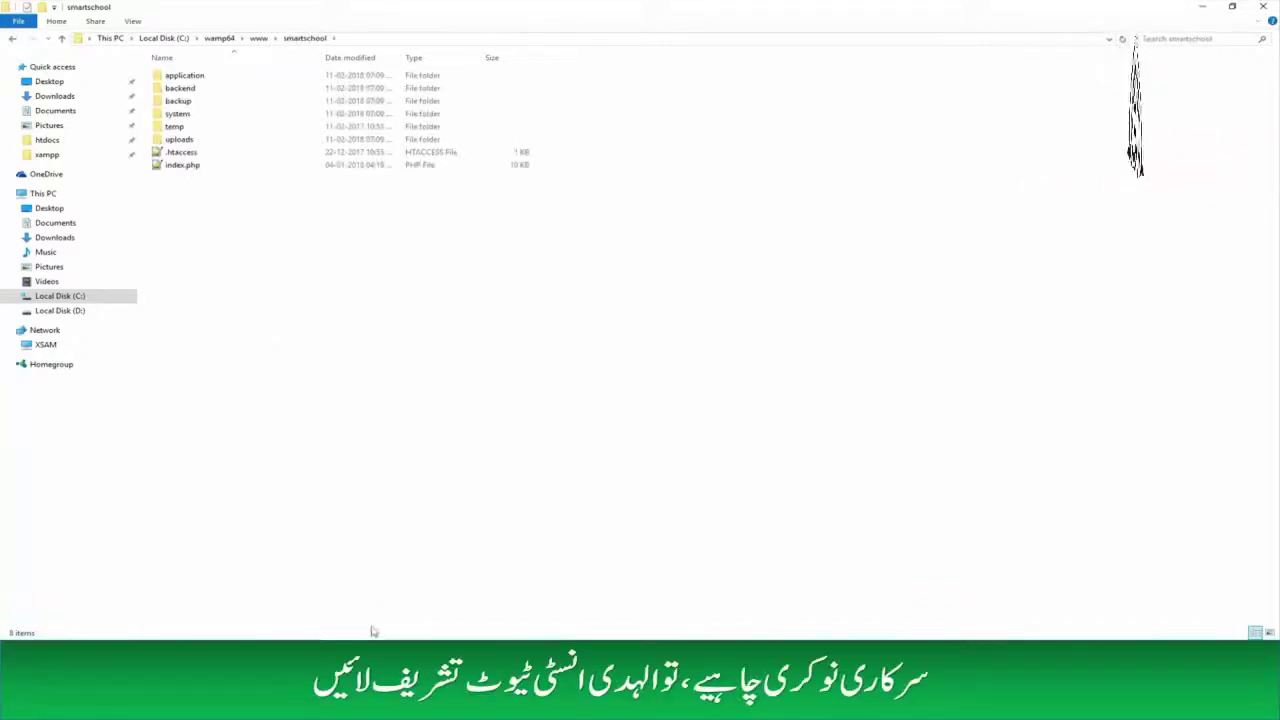
- Load localhost/smartschool in Chrome so the installer's server requirements check appears
{"action": "left_click", "coordinate": [338, 598]}
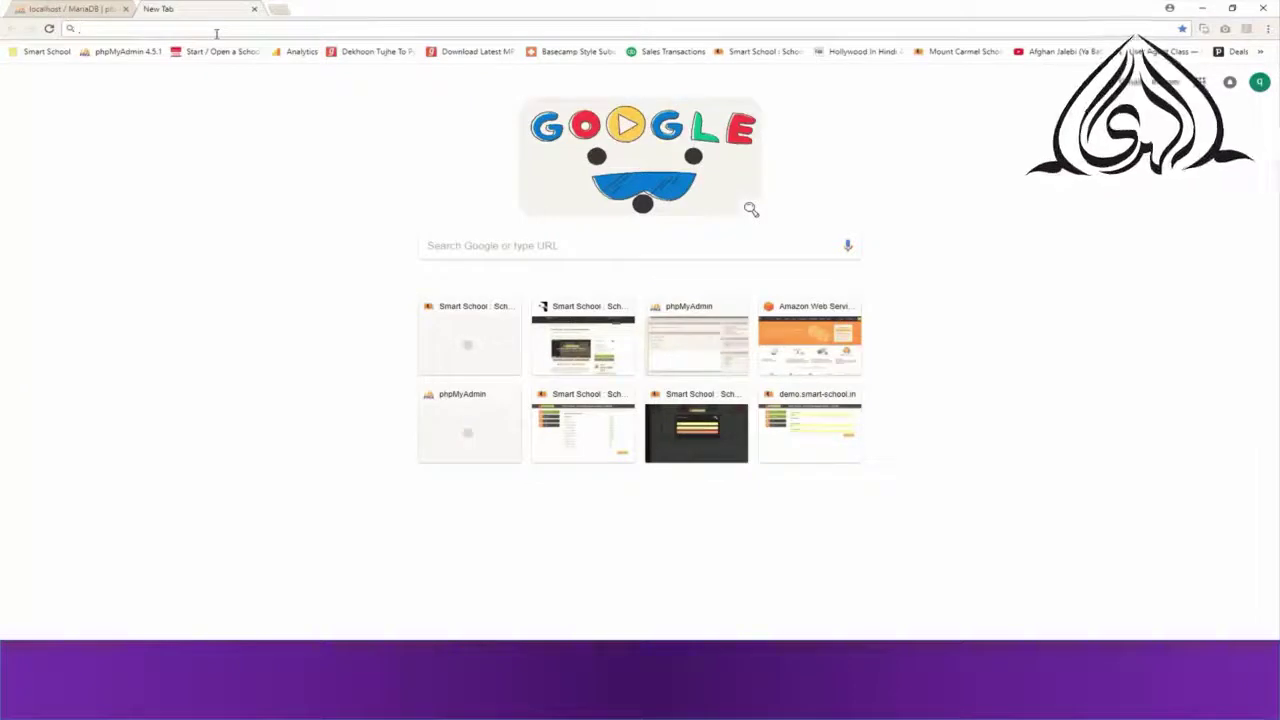
{"action": "type", "text": "localho"}
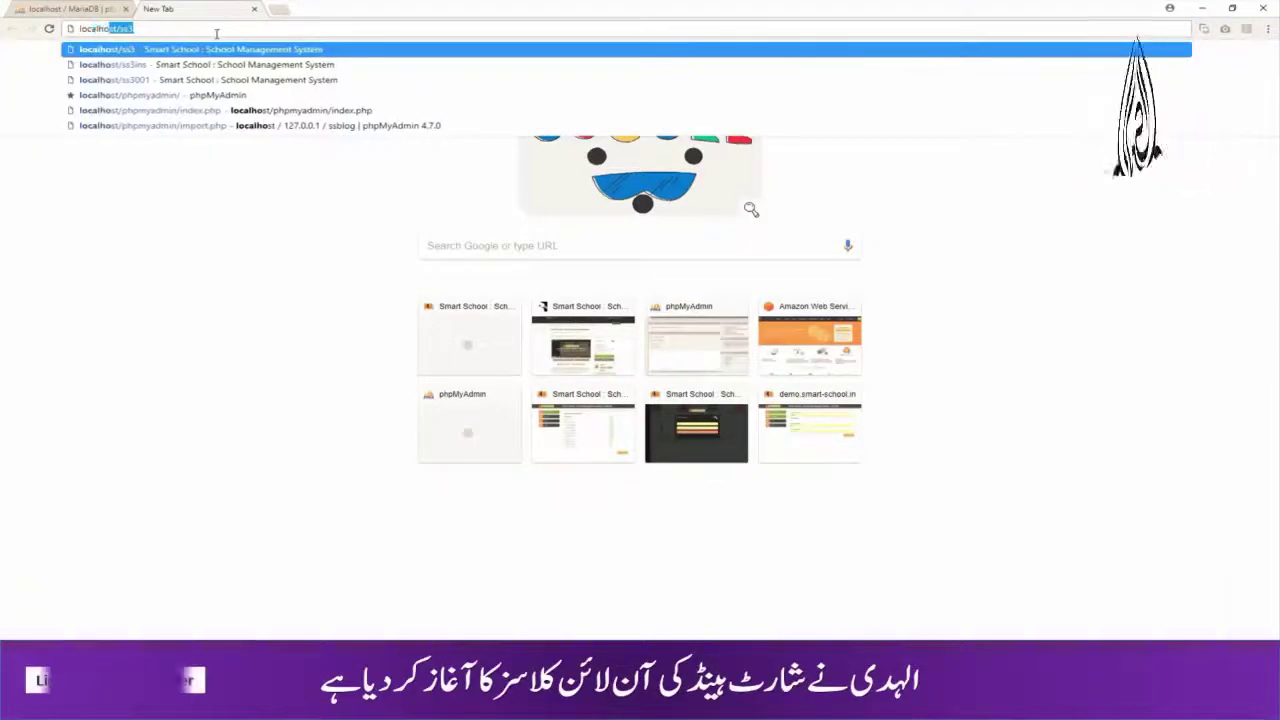
{"action": "type", "text": "st/sma"}
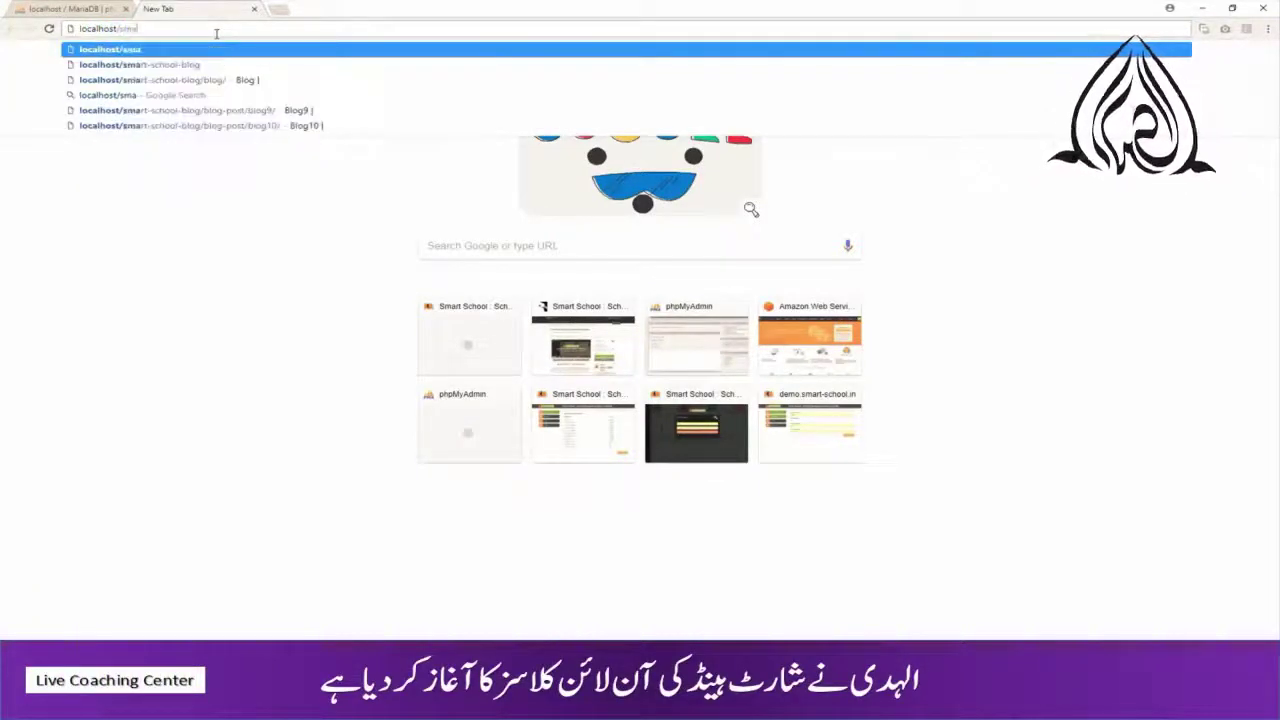
{"action": "type", "text": "rtschool"}
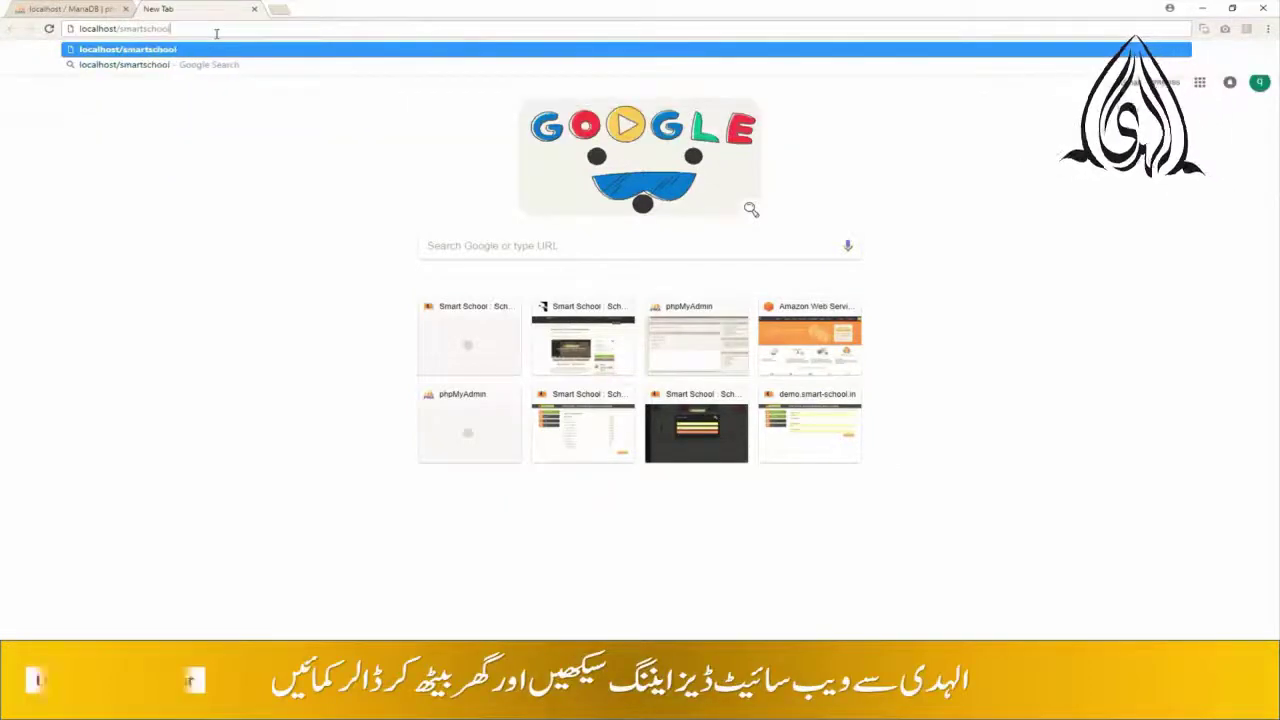
{"action": "key", "text": "Return"}
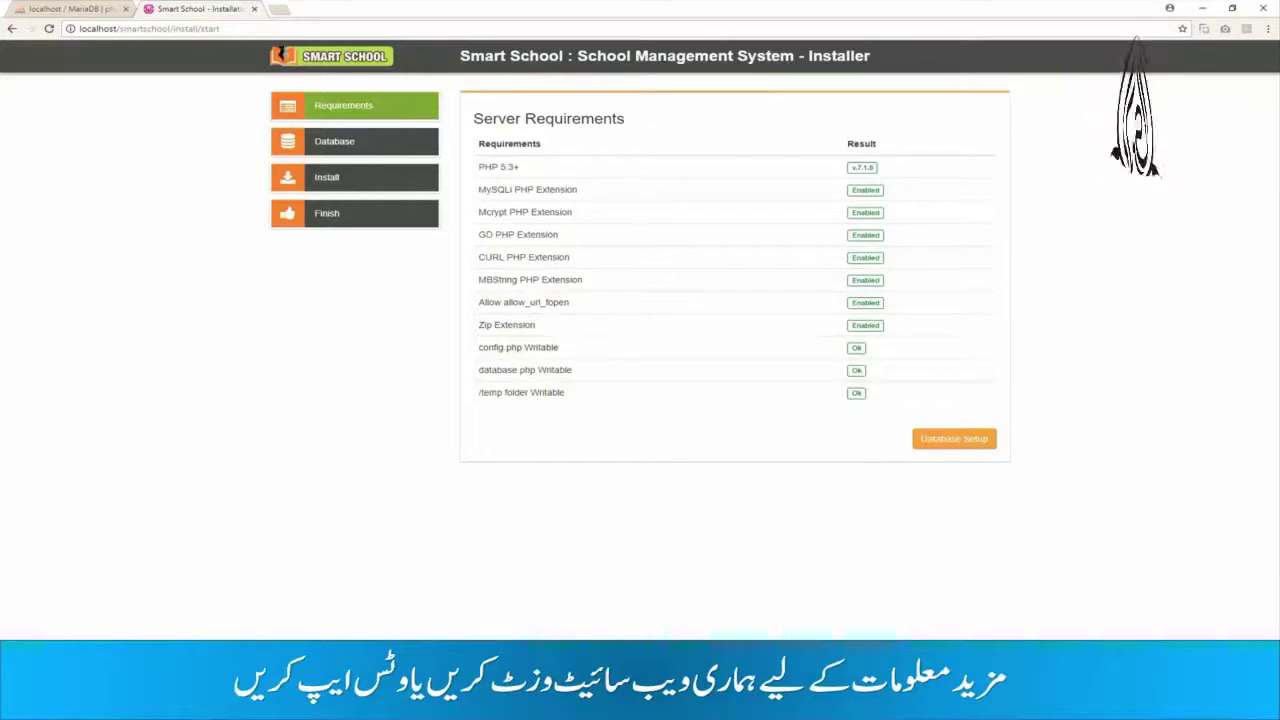
{"action": "left_click", "coordinate": [1164, 707]}
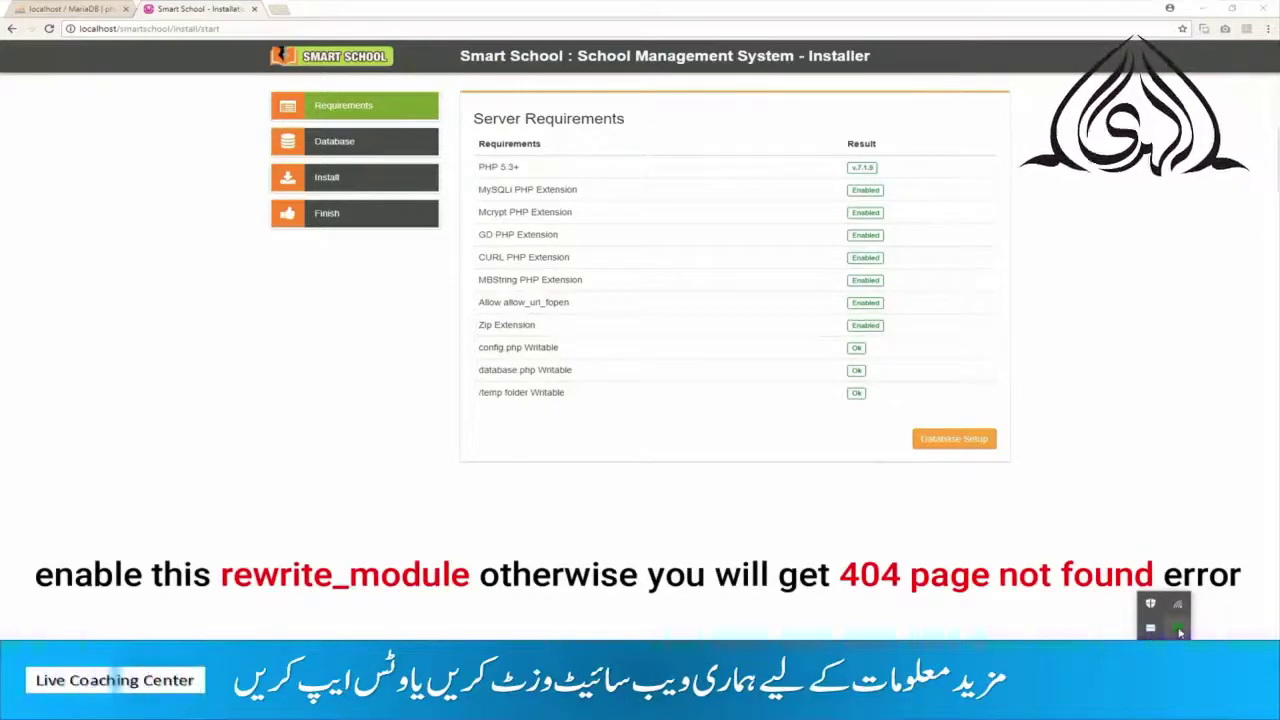
- Confirm rewrite_module is enabled in WampServer's Apache modules list
{"action": "left_click", "coordinate": [1179, 630]}
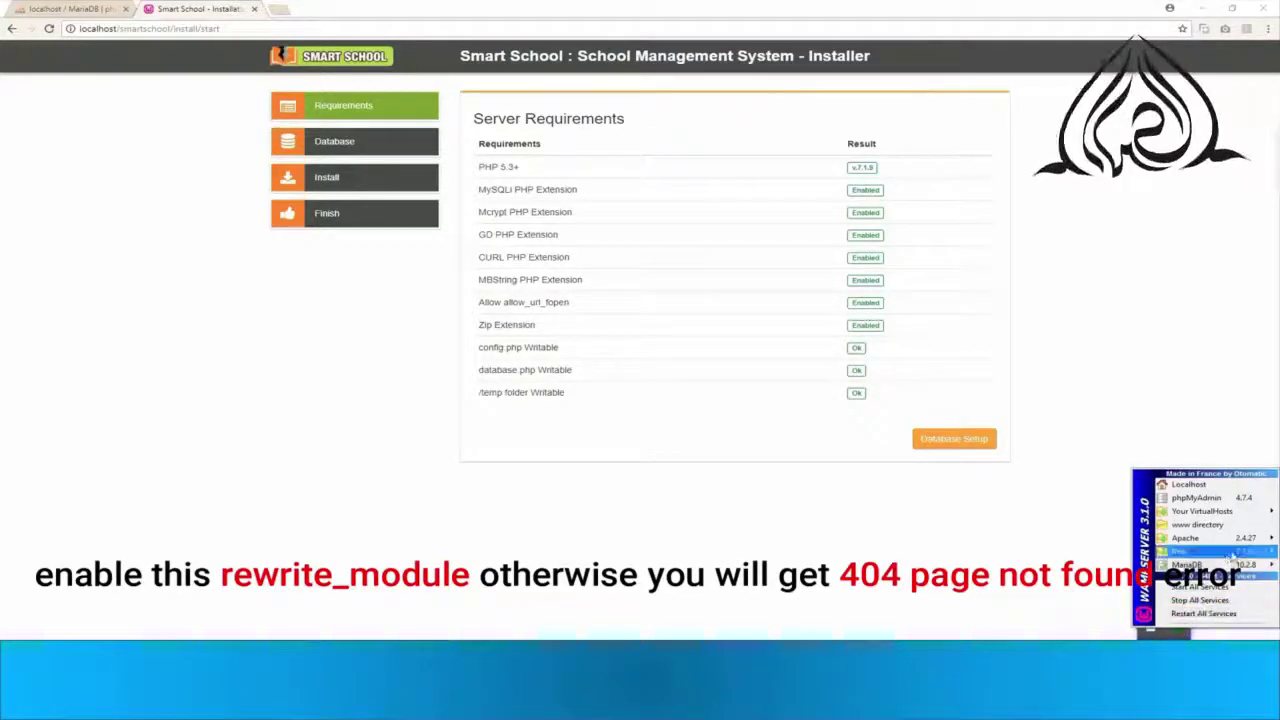
{"action": "mouse_move", "coordinate": [1224, 543]}
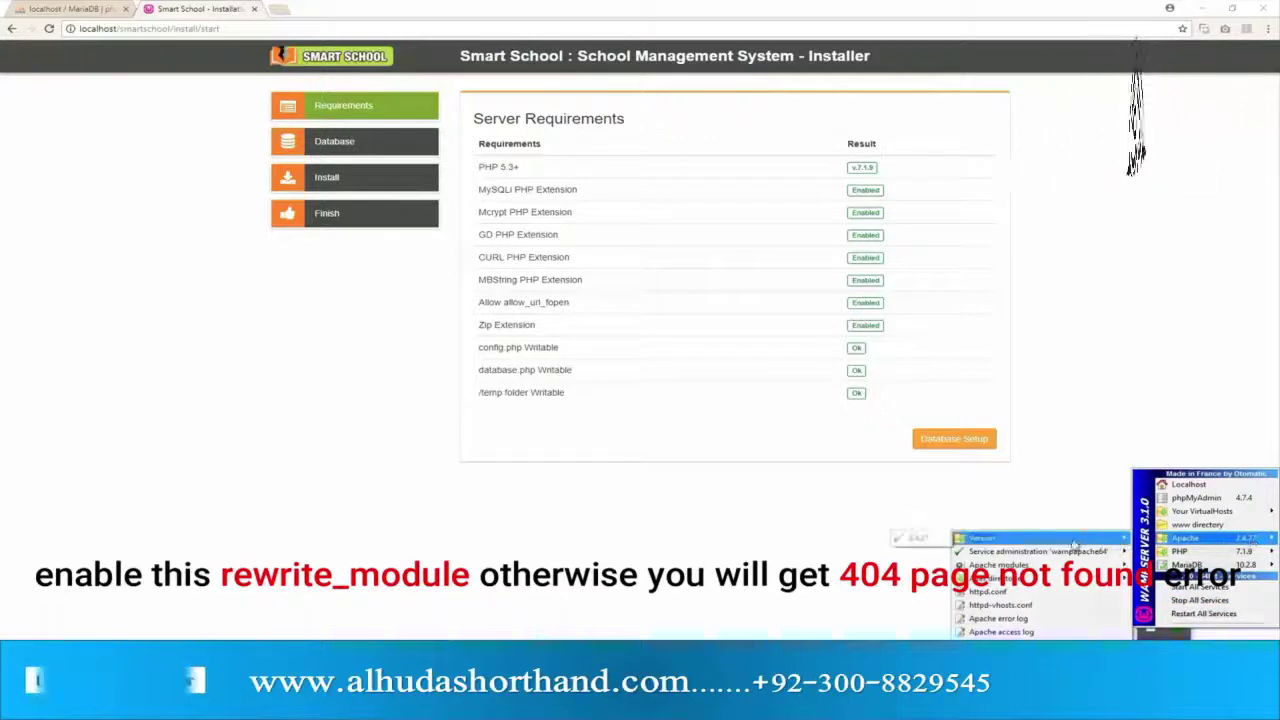
{"action": "mouse_move", "coordinate": [1000, 565]}
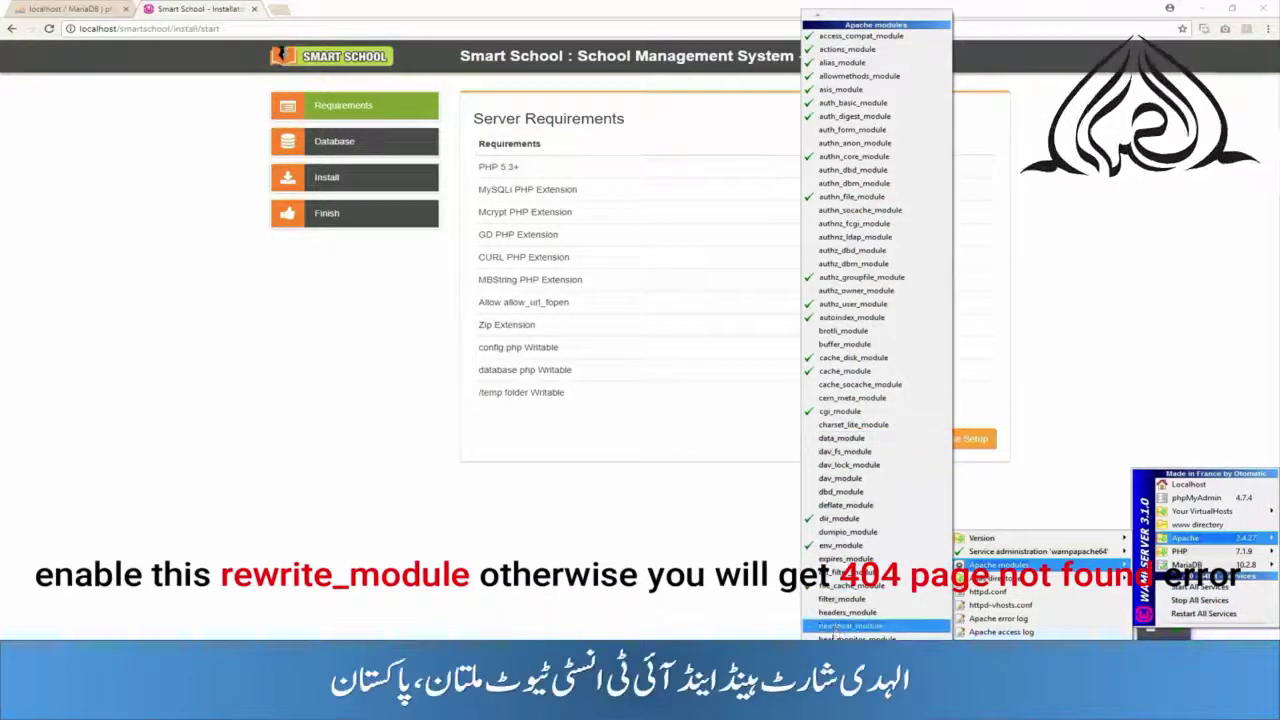
{"action": "scroll", "coordinate": [845, 560], "scroll_direction": "down", "scroll_amount": 1}
{"action": "scroll", "coordinate": [845, 560], "scroll_direction": "down", "scroll_amount": 4}
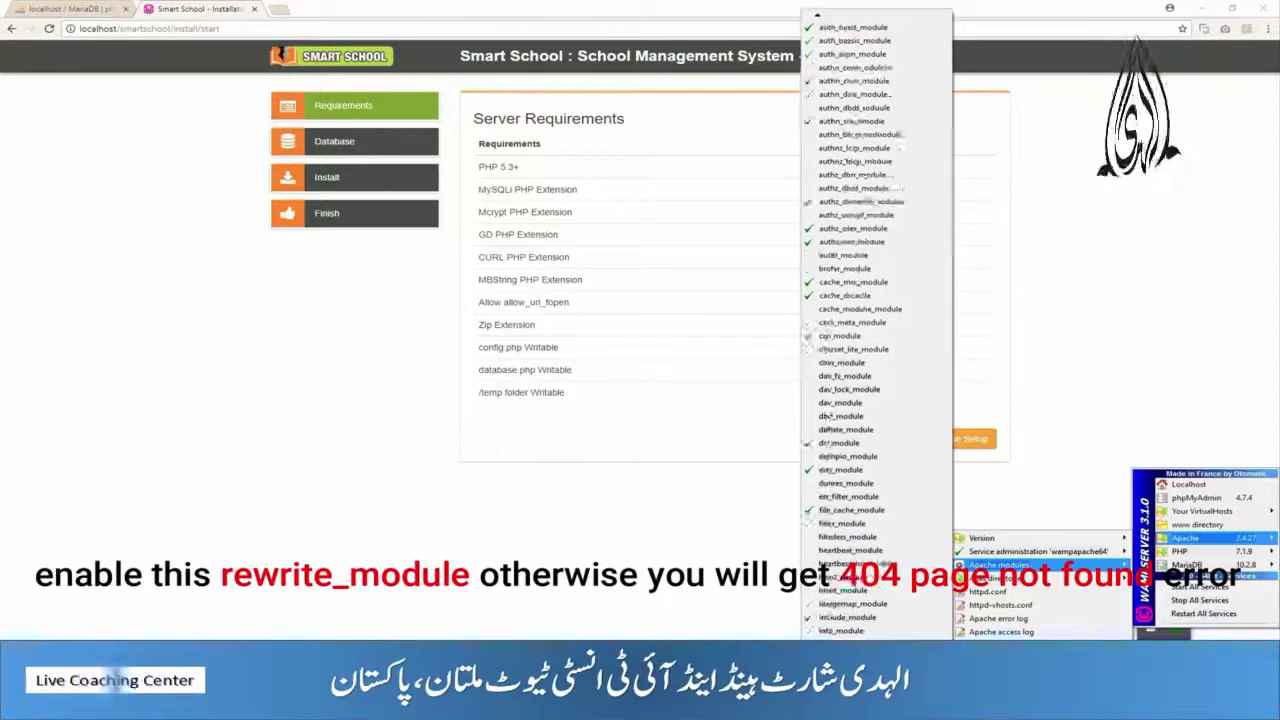
{"action": "scroll", "coordinate": [845, 560], "scroll_direction": "down", "scroll_amount": 6}
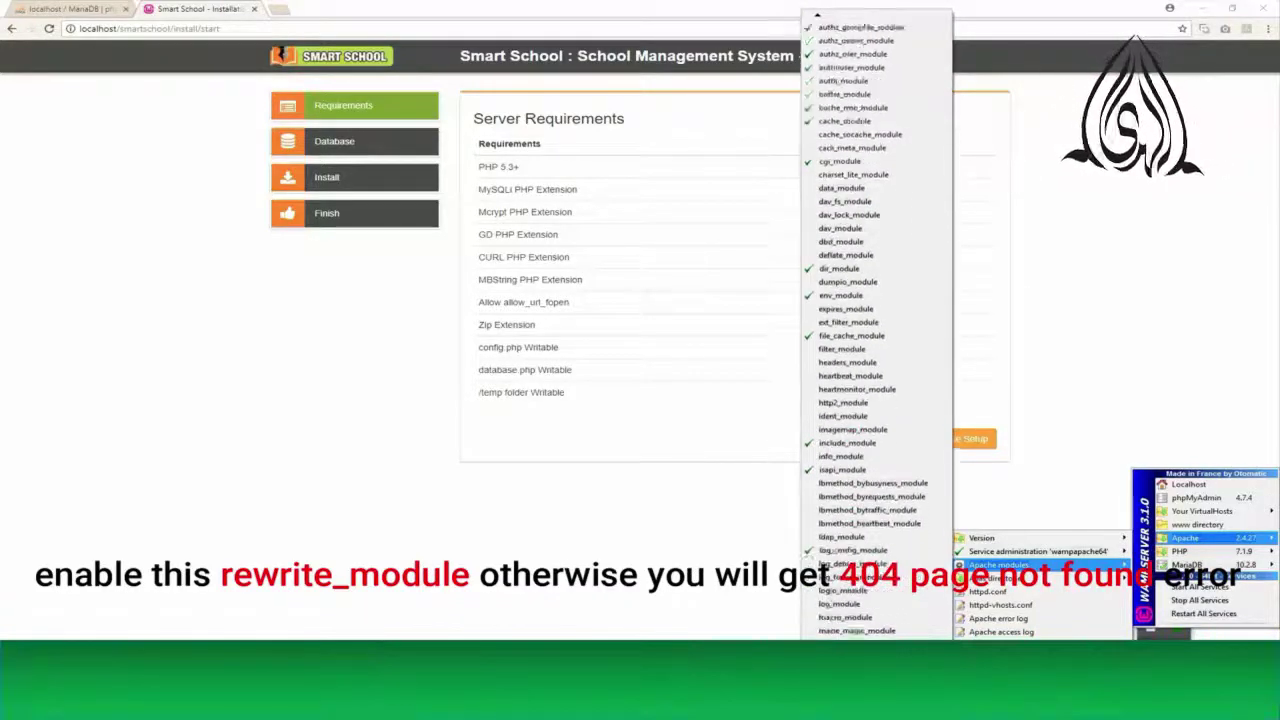
{"action": "scroll", "coordinate": [845, 560], "scroll_direction": "down", "scroll_amount": 4}
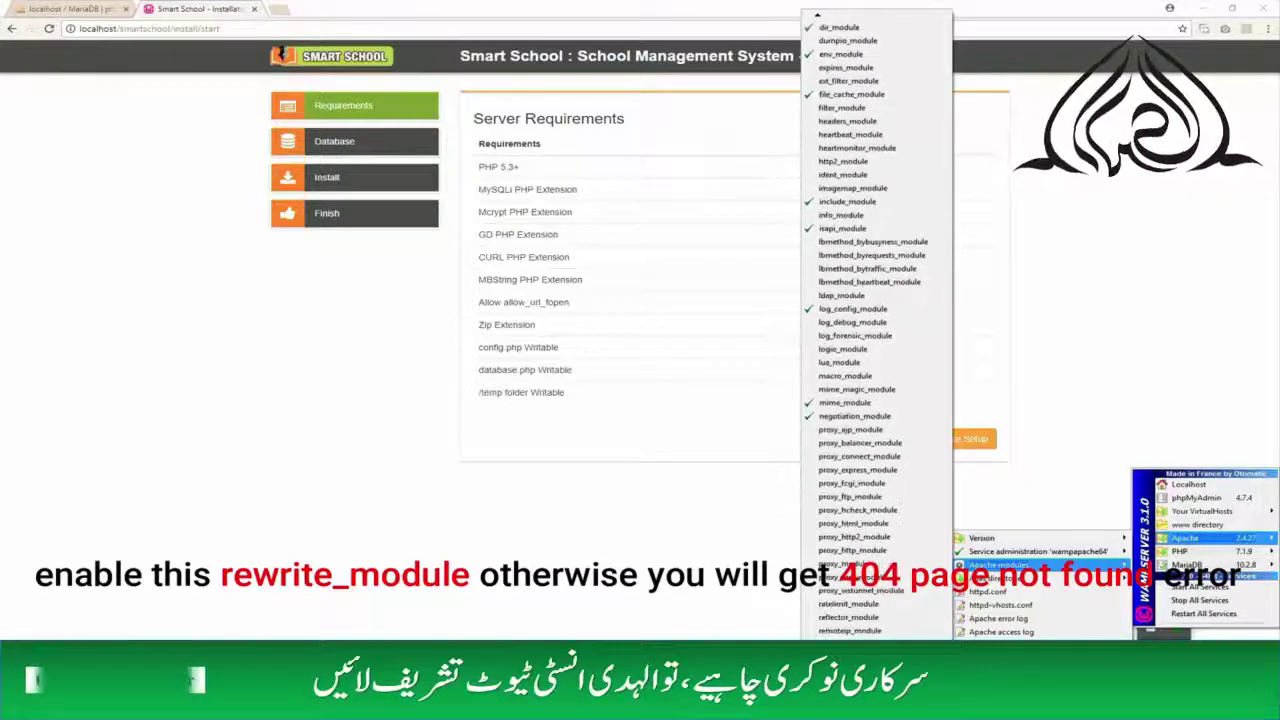
{"action": "scroll", "coordinate": [845, 560], "scroll_direction": "down", "scroll_amount": 4}
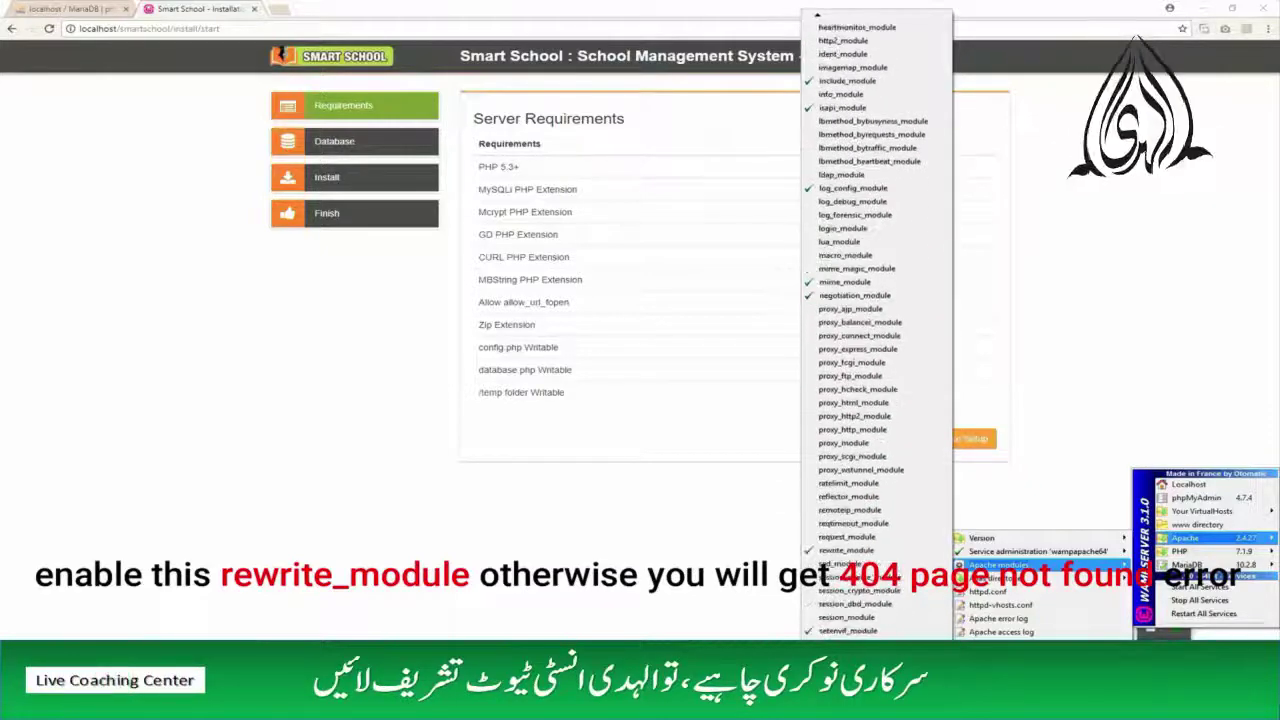
{"action": "scroll", "coordinate": [858, 563], "scroll_direction": "down", "scroll_amount": 1}
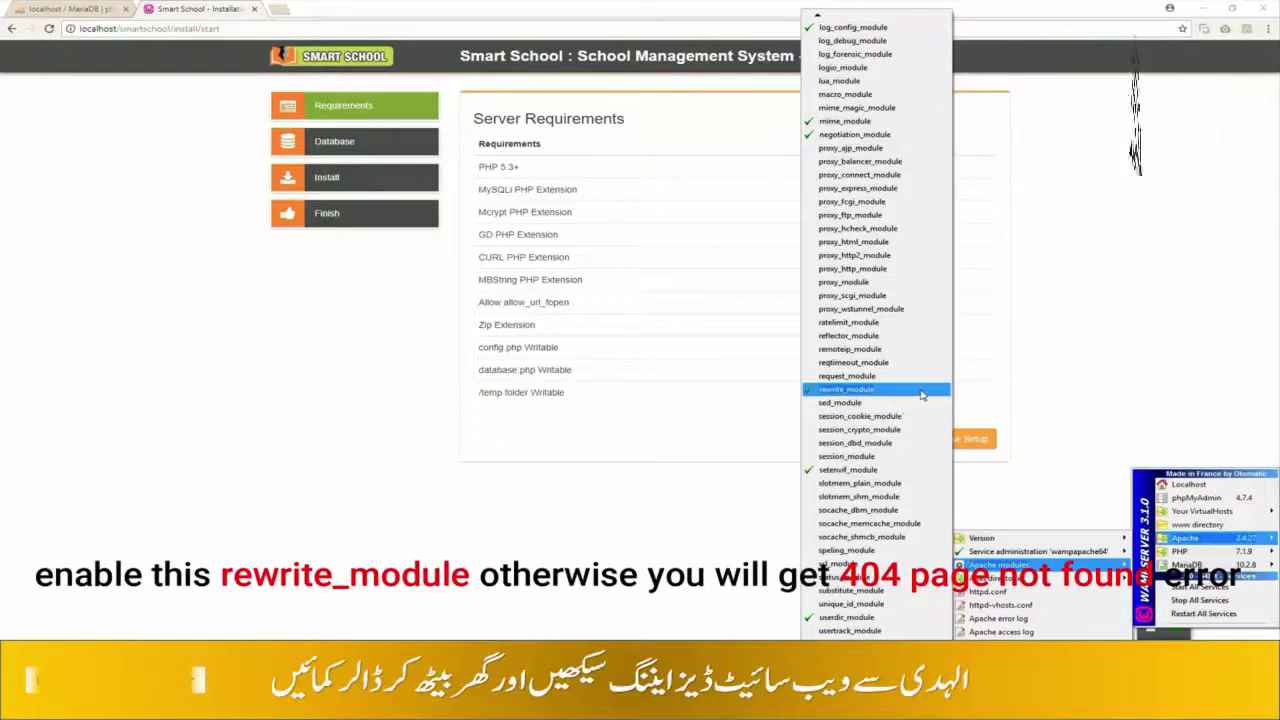
{"action": "left_click", "coordinate": [761, 543]}
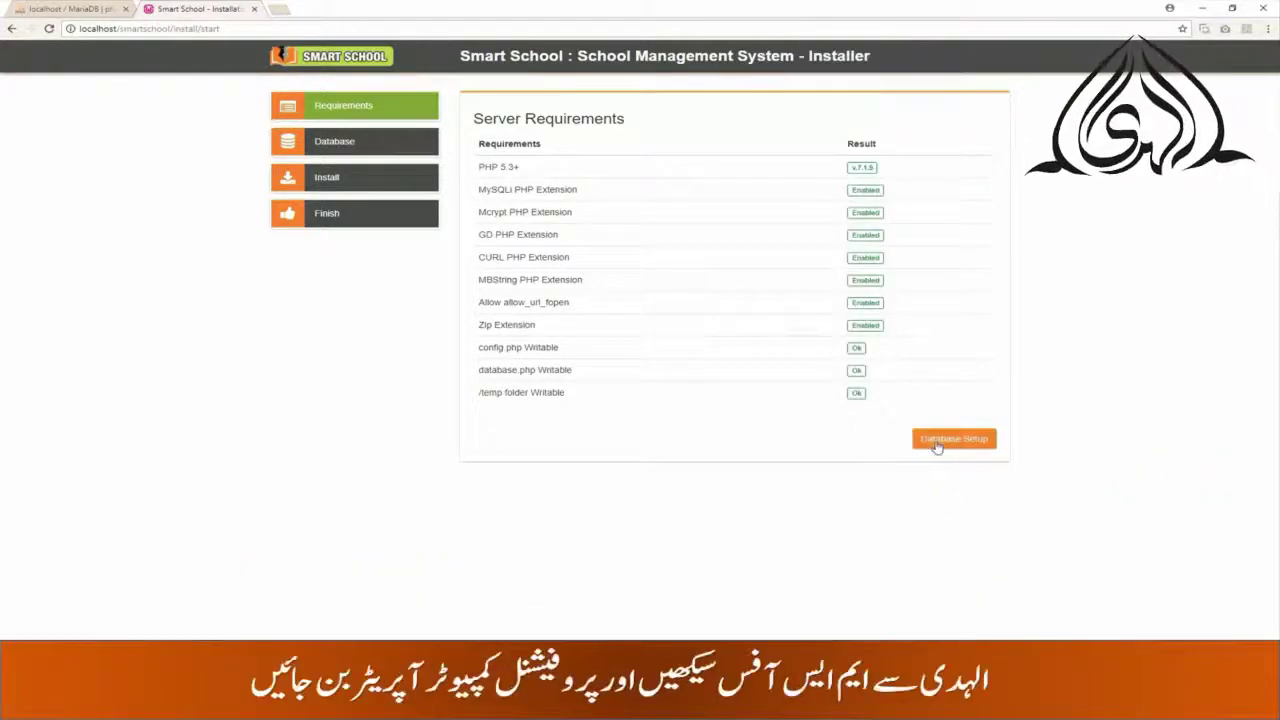
- Advance the installer to Database Setup and go to phpMyAdmin's Databases page
{"action": "left_click", "coordinate": [936, 445]}
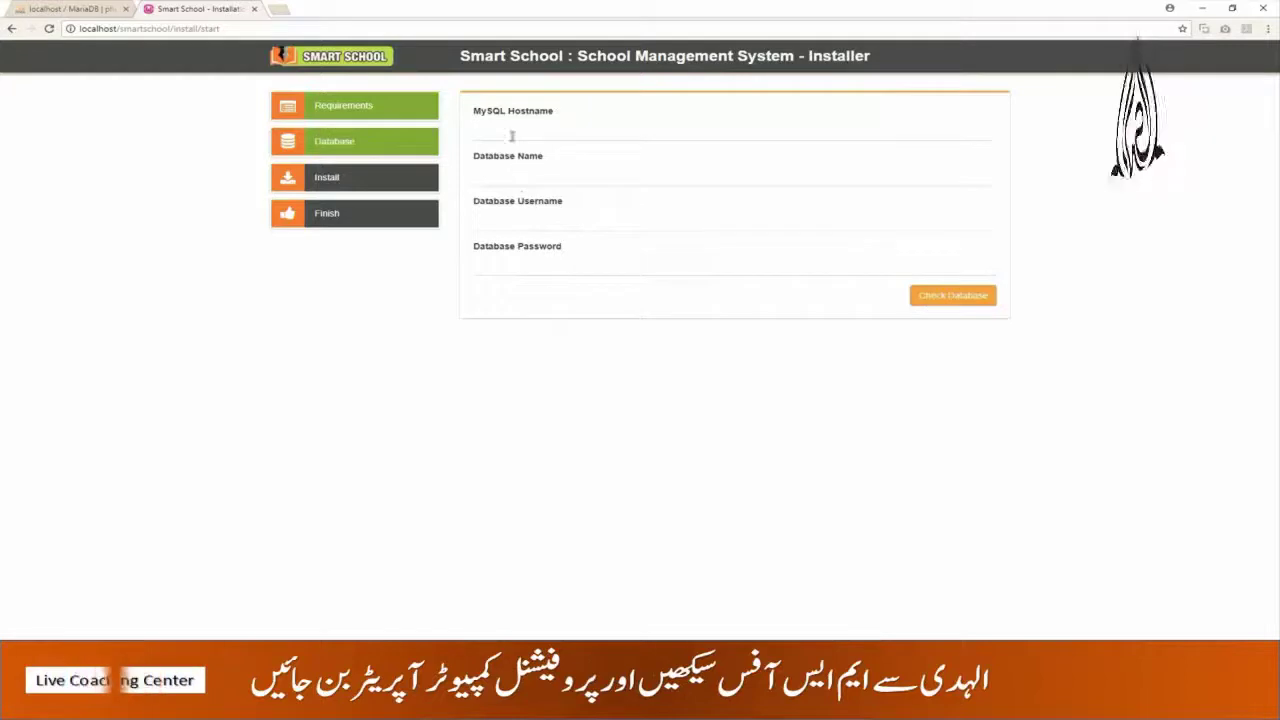
{"action": "left_click", "coordinate": [57, 10]}
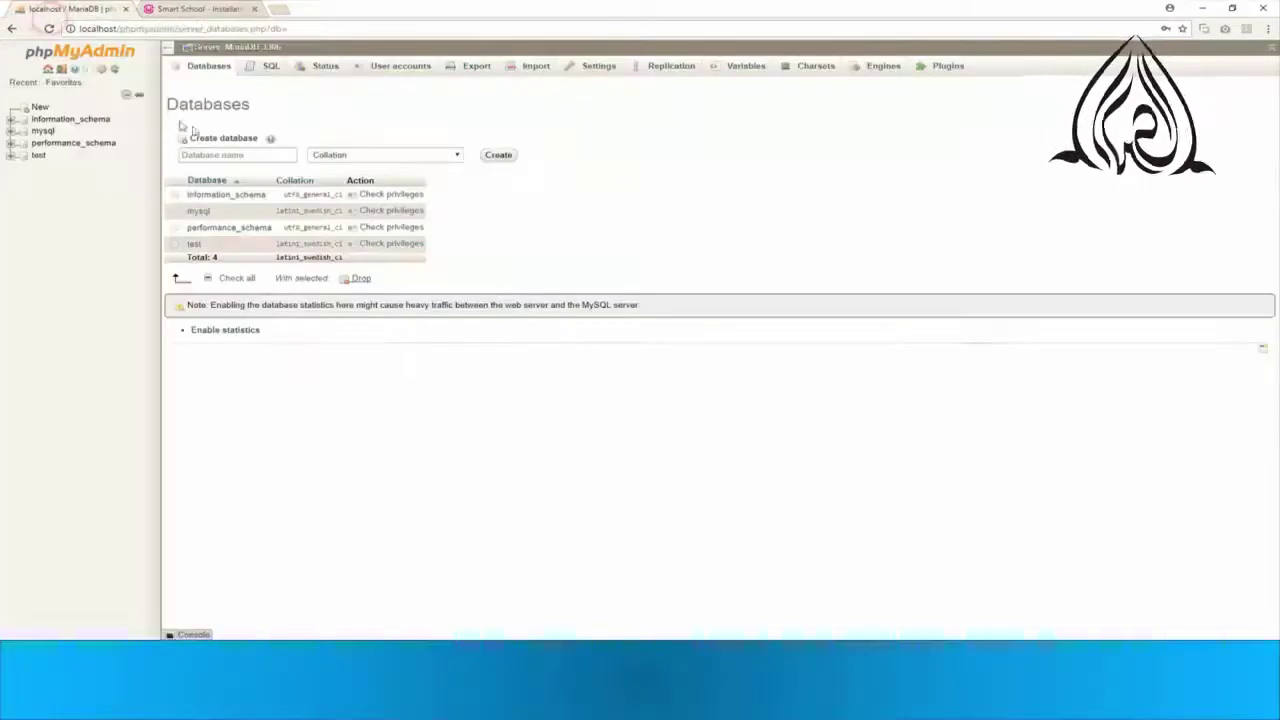
{"action": "left_click", "coordinate": [222, 154]}
- Create the empty database smartschooldb in phpMyAdmin and return to the installer tab
{"action": "type", "text": "s"}
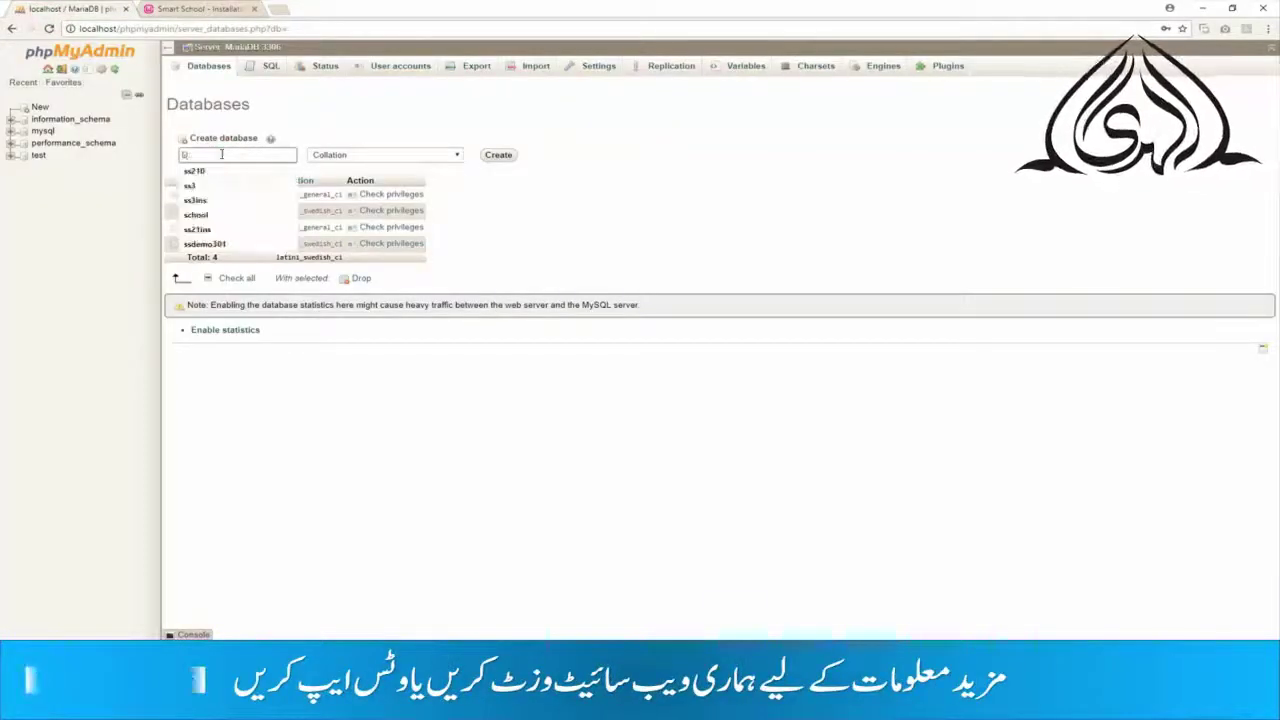
{"action": "type", "text": "martsc"}
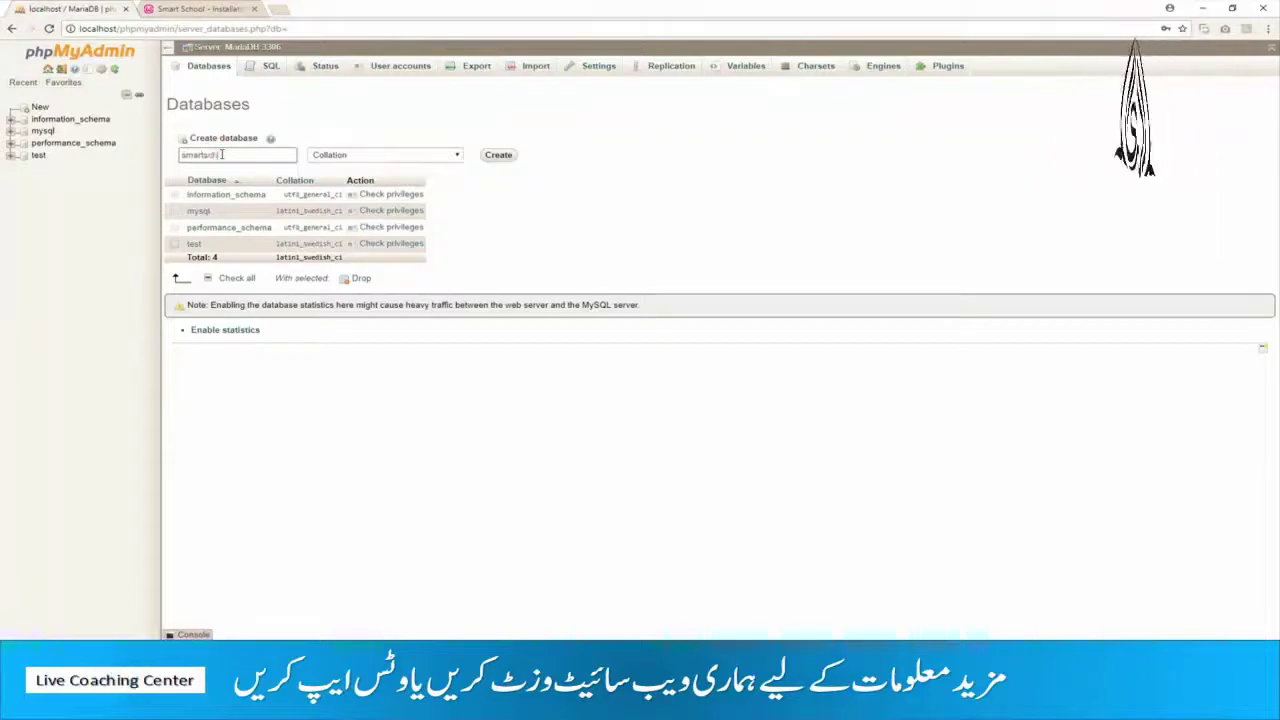
{"action": "type", "text": "hooldb"}
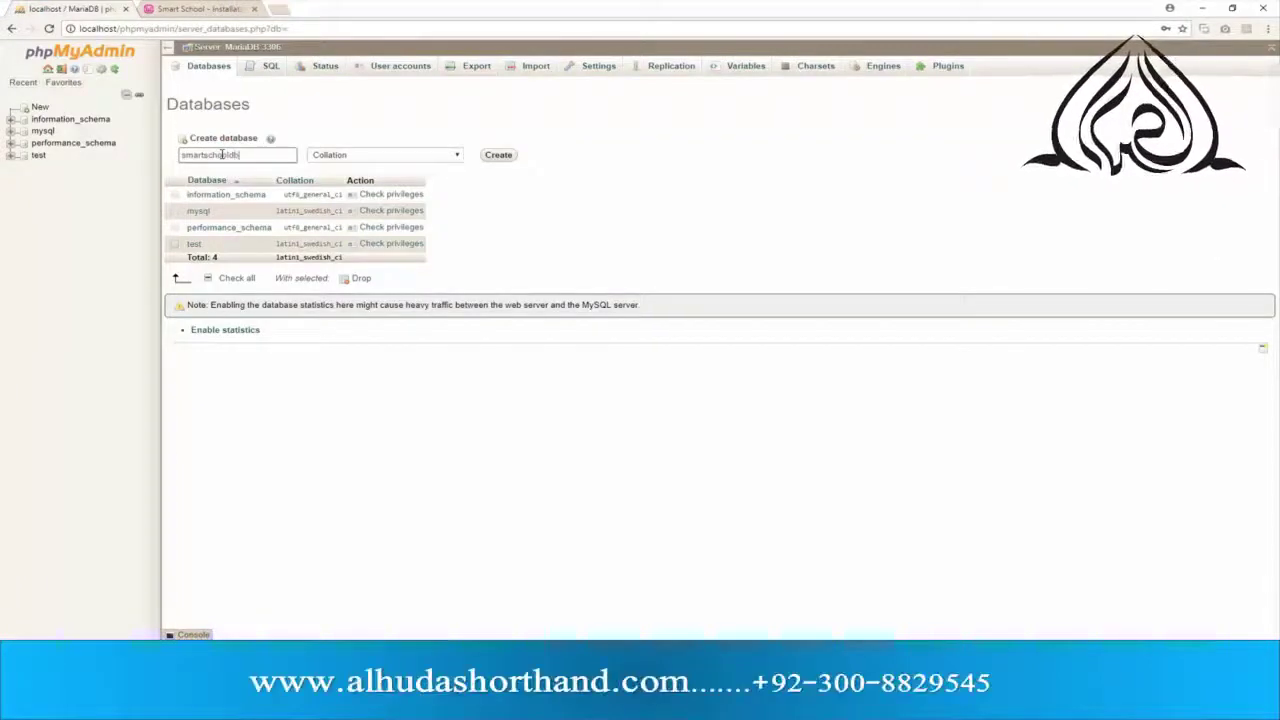
{"action": "left_click", "coordinate": [507, 156]}
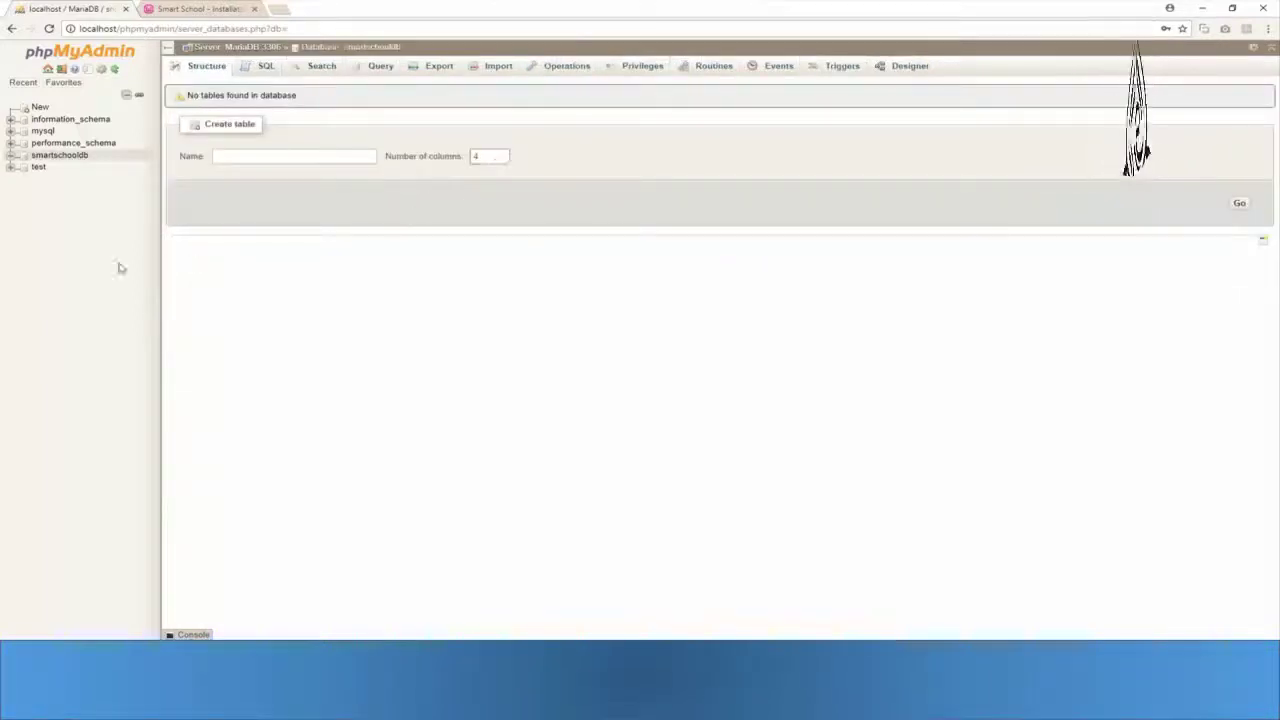
{"action": "left_click", "coordinate": [187, 11]}
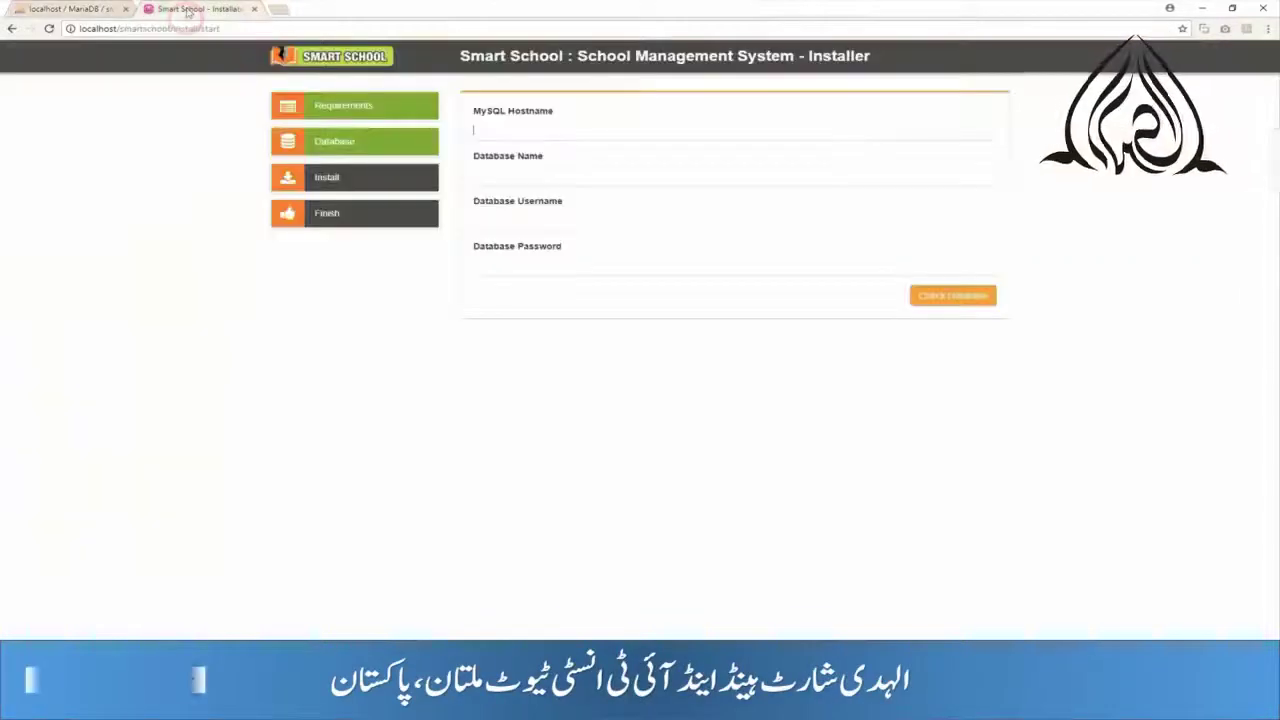
- Enter hostname localhost, database name smartschooldb and username root, leaving the password empty
{"action": "left_click", "coordinate": [497, 127]}
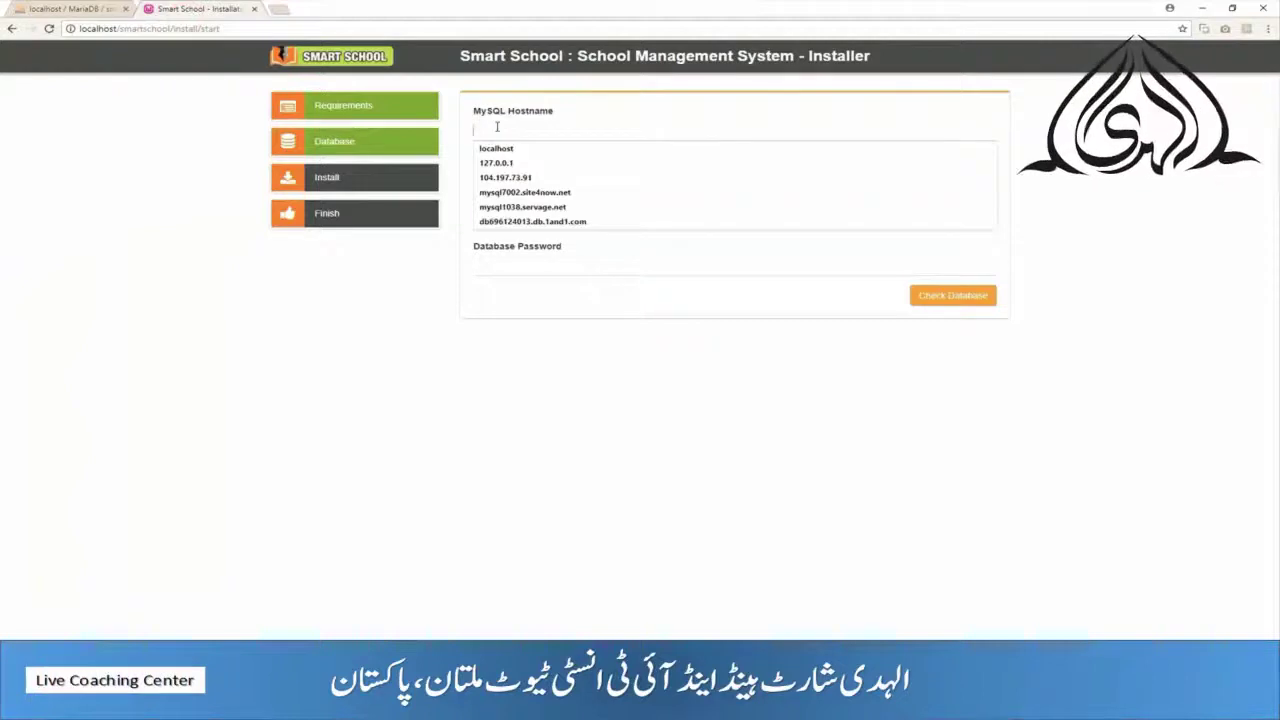
{"action": "type", "text": "localhost"}
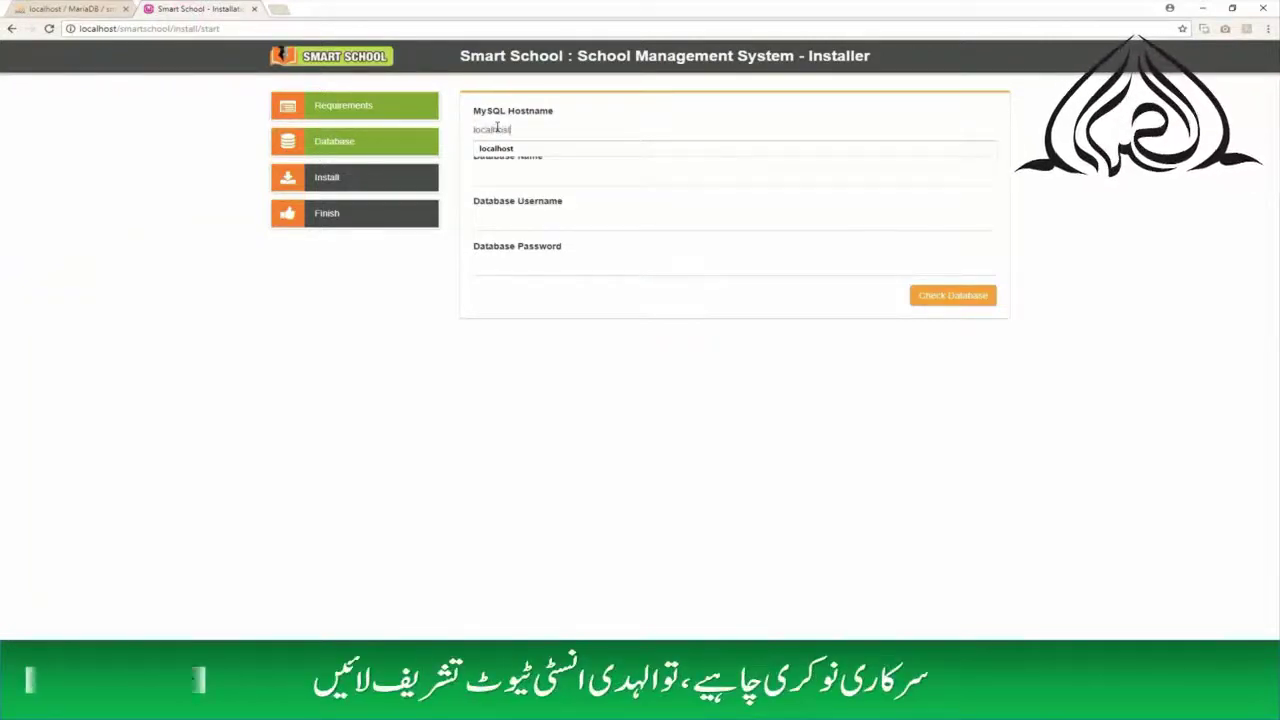
{"action": "key", "text": "Tab"}
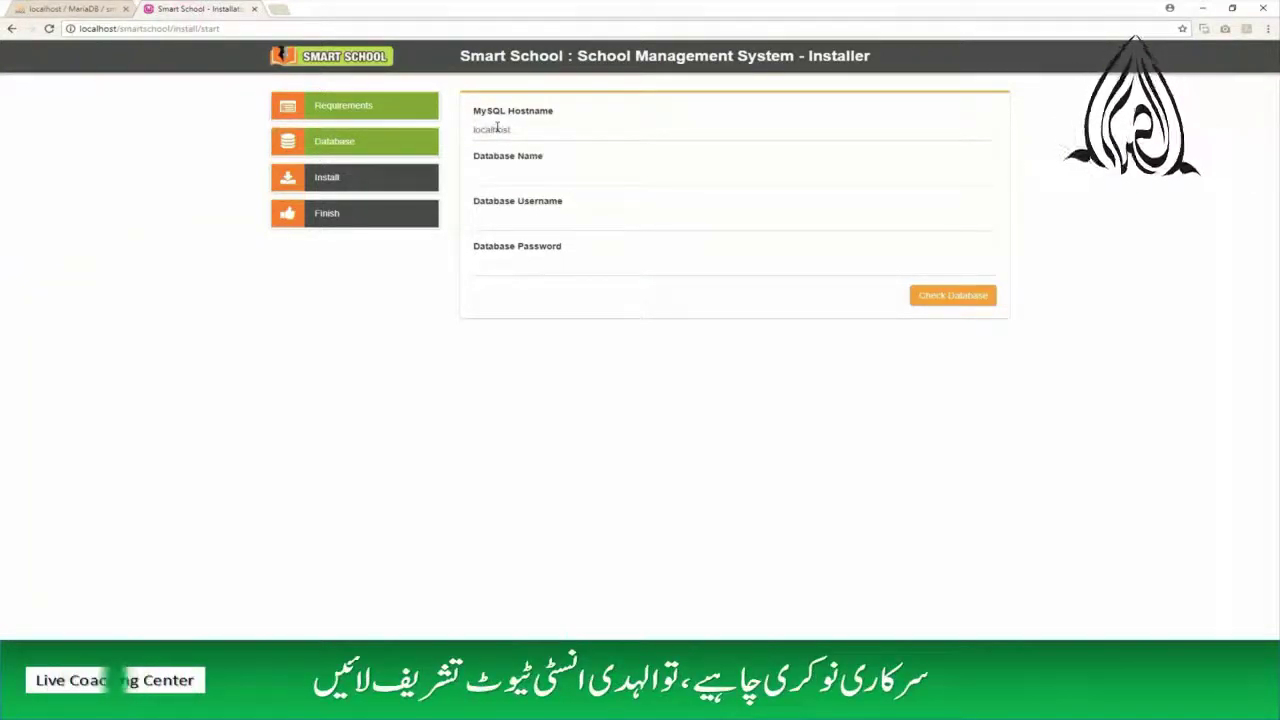
{"action": "type", "text": "smartsc"}
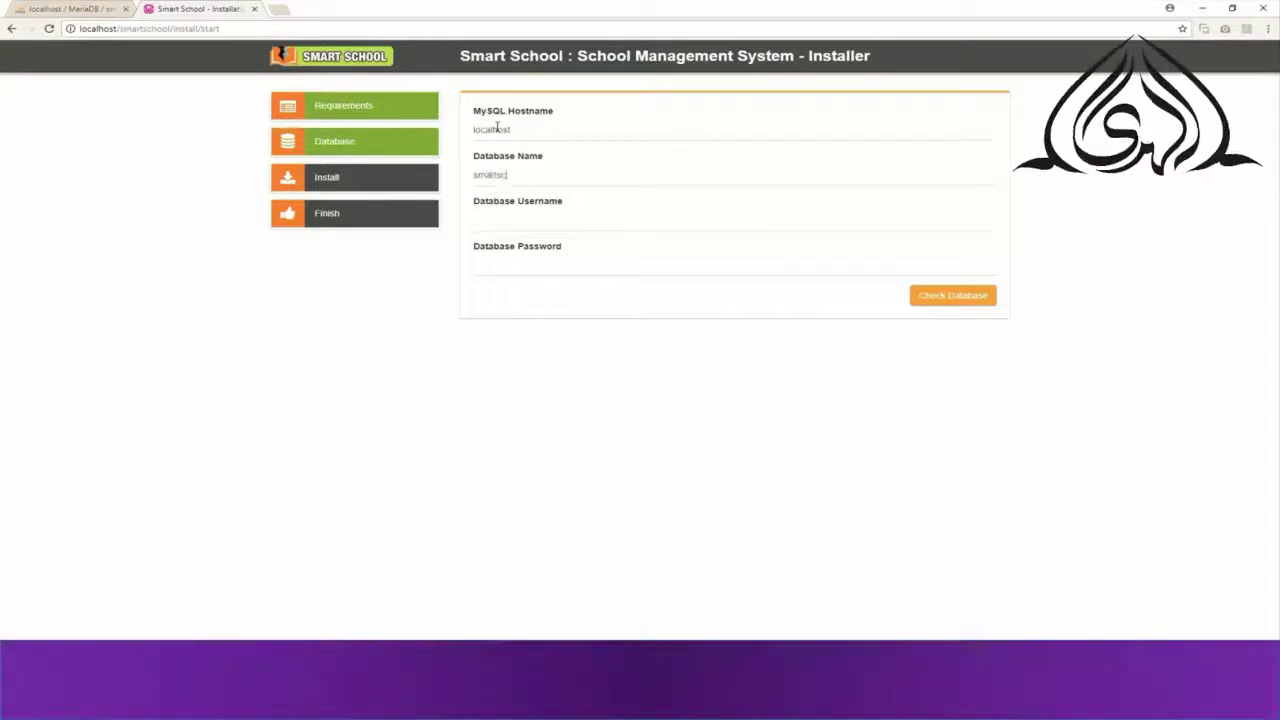
{"action": "type", "text": "hooldb"}
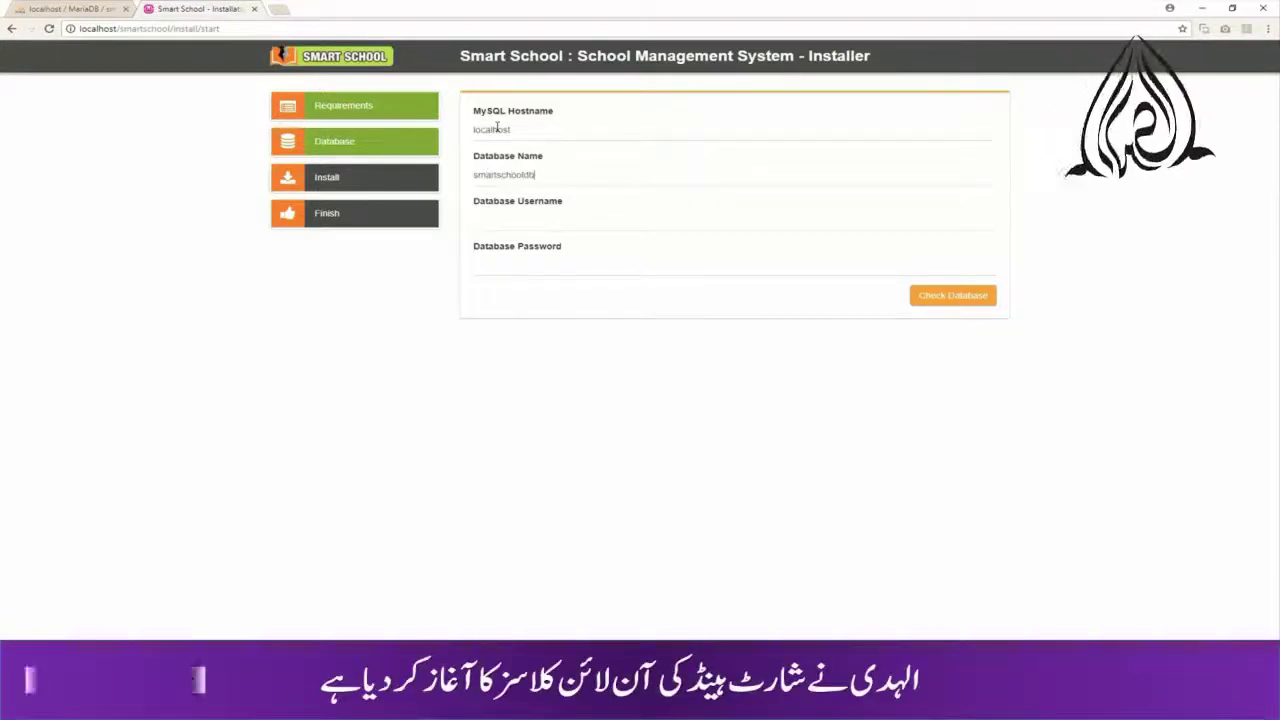
{"action": "key", "text": "Tab"}
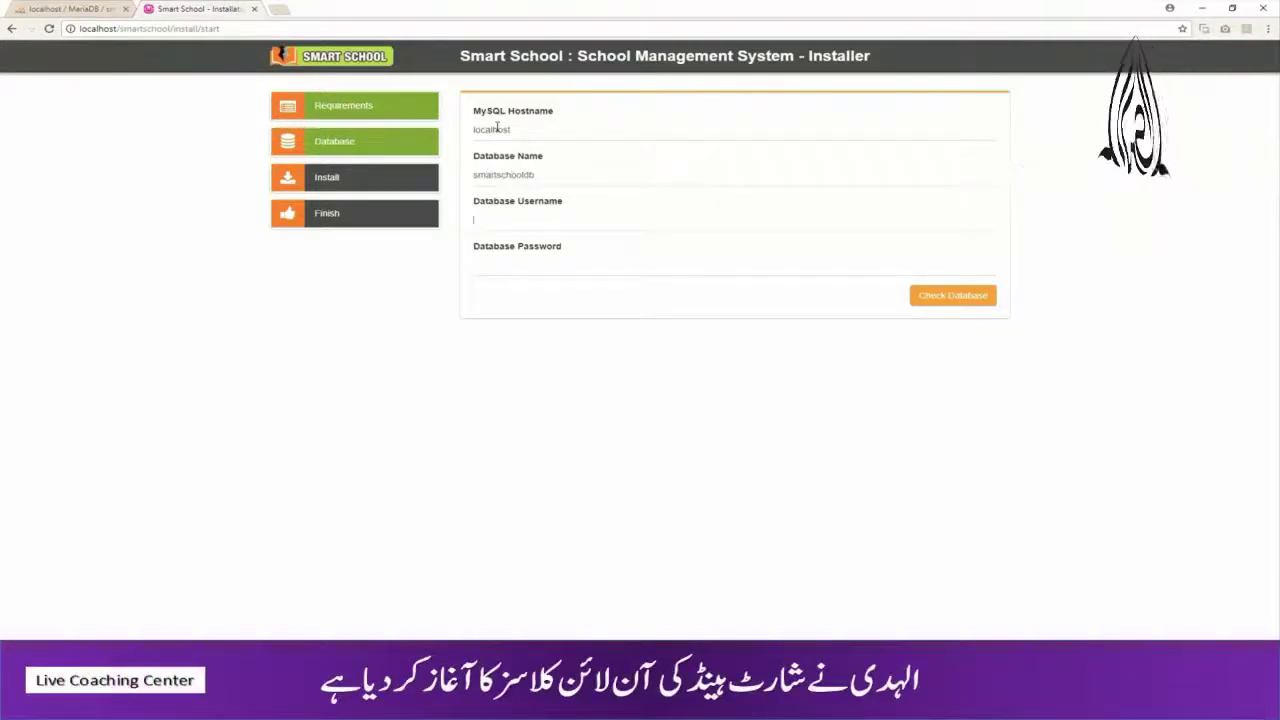
{"action": "type", "text": "root"}
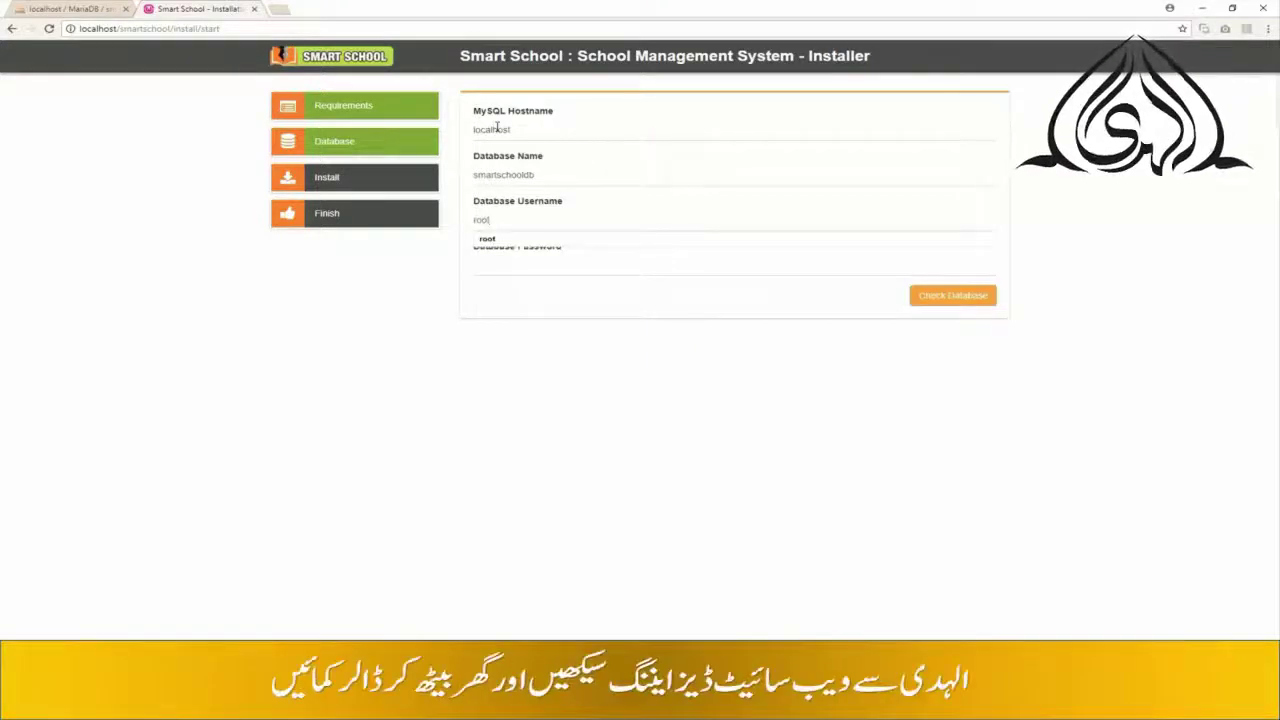
{"action": "left_click", "coordinate": [630, 328]}
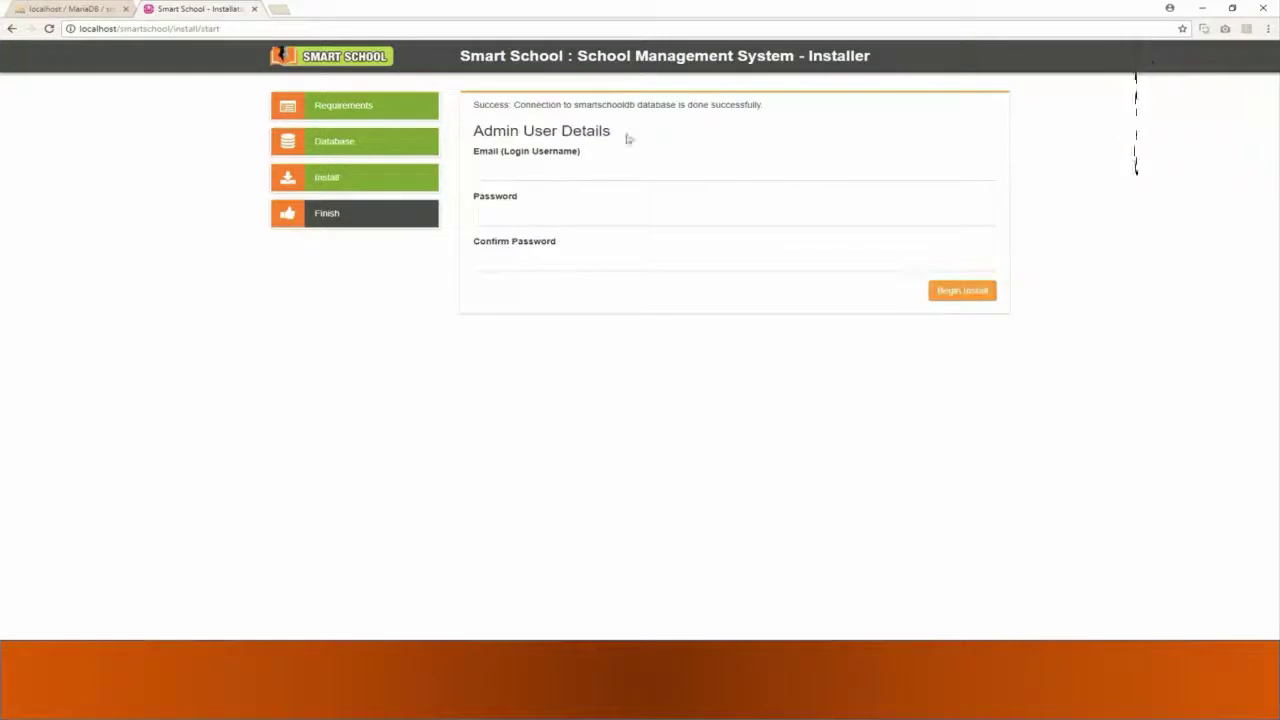
- Enter the admin e-mail and matching password in both fields, then begin the install
{"action": "left_click_drag", "start_coordinate": [463, 102], "coordinate": [773, 109]}
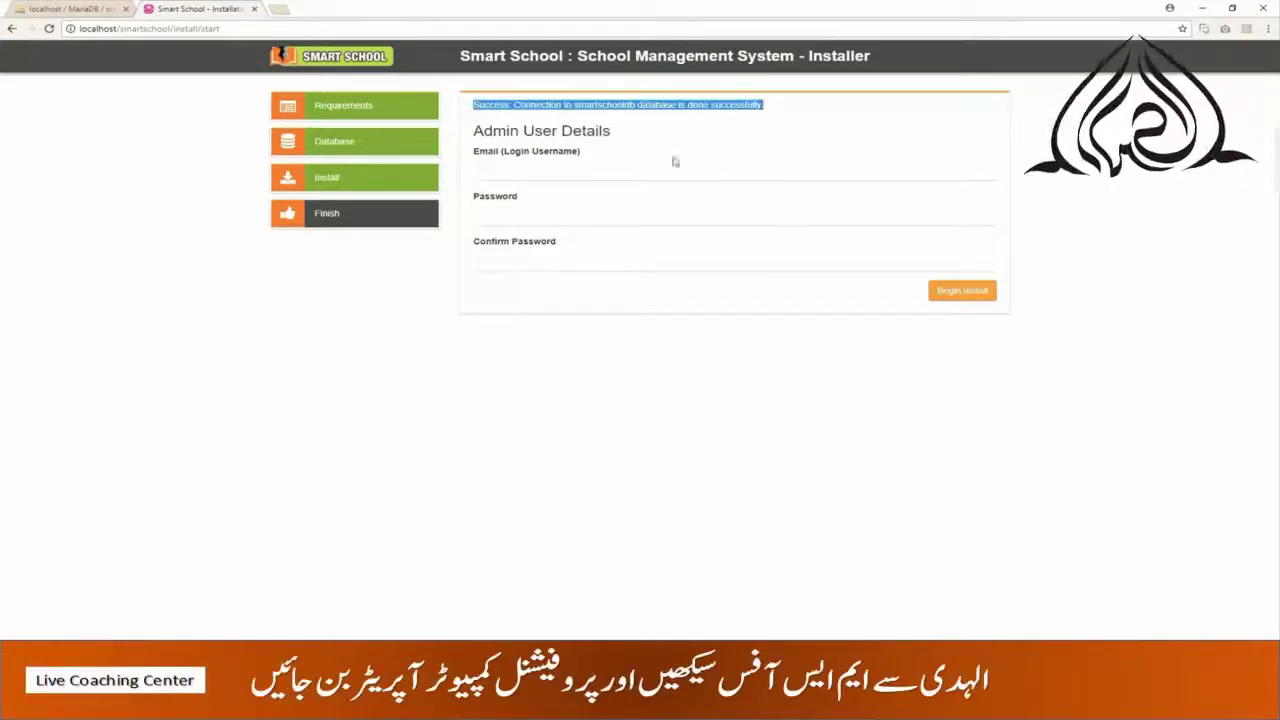
{"action": "left_click", "coordinate": [604, 170]}
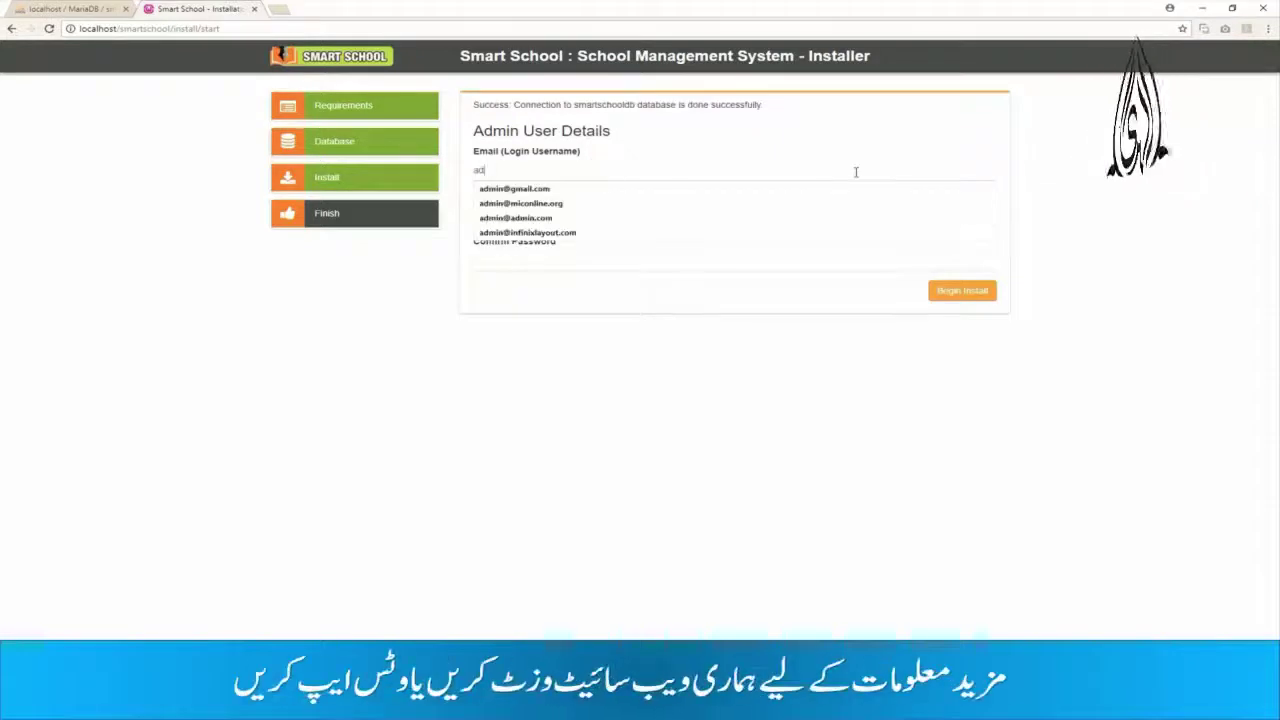
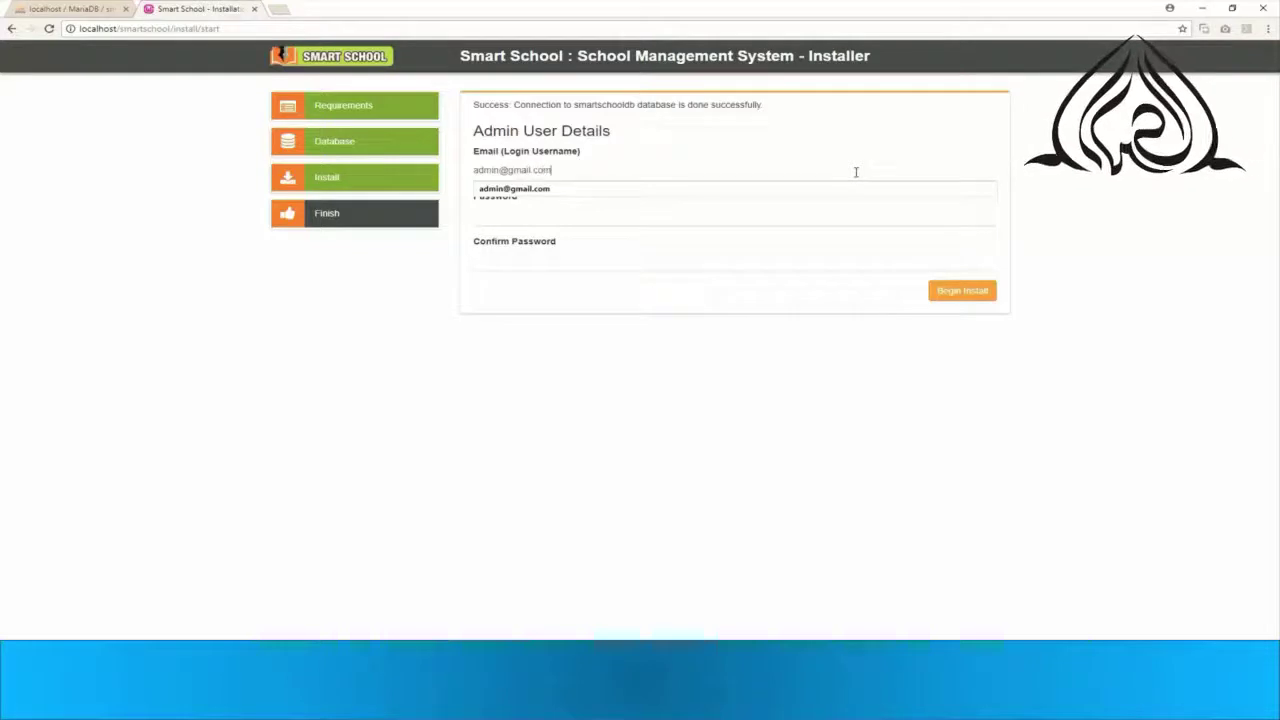
{"action": "key", "text": "Tab"}
{"action": "type", "text": "••"}
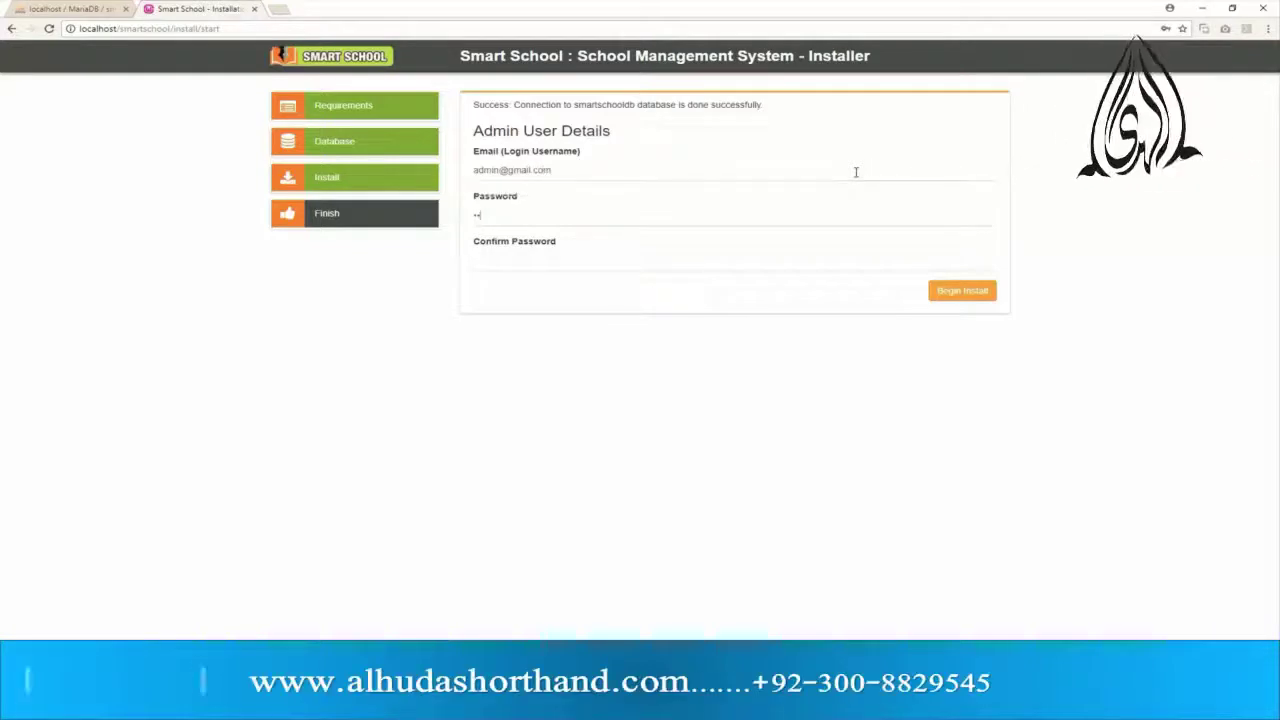
{"action": "type", "text": "•••"}
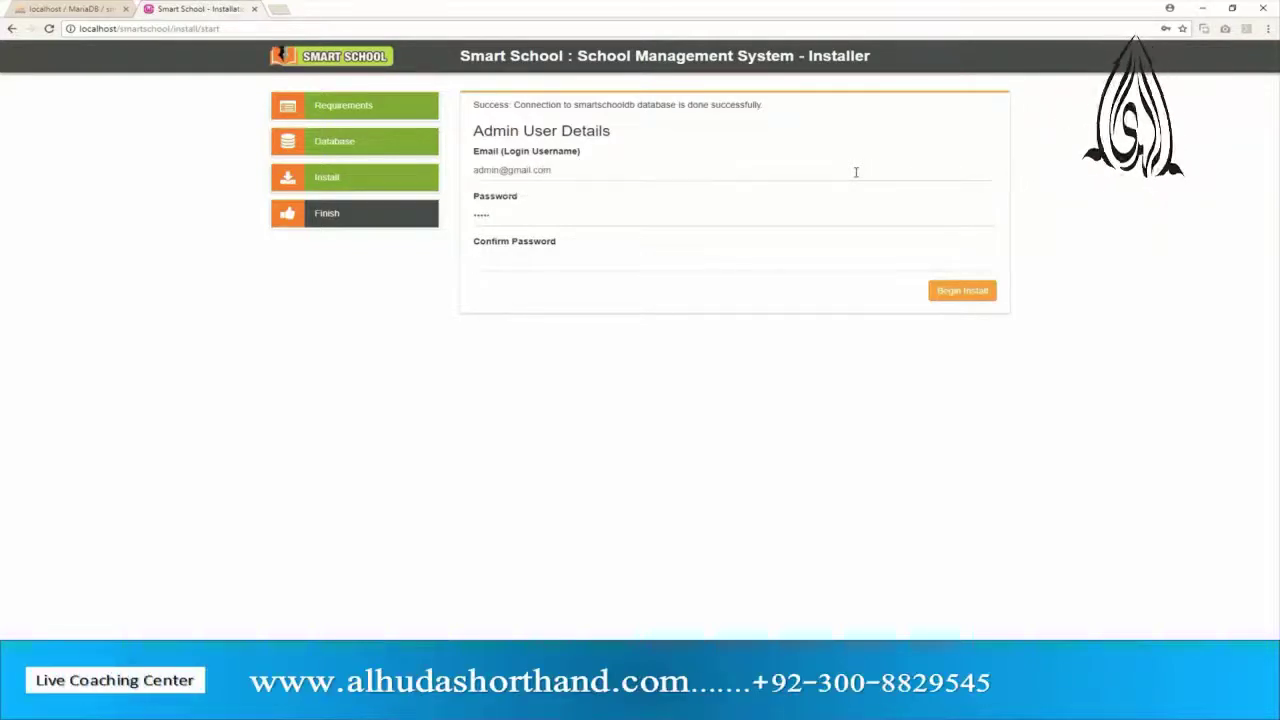
{"action": "key", "text": "Tab"}
{"action": "type", "text": "•"}
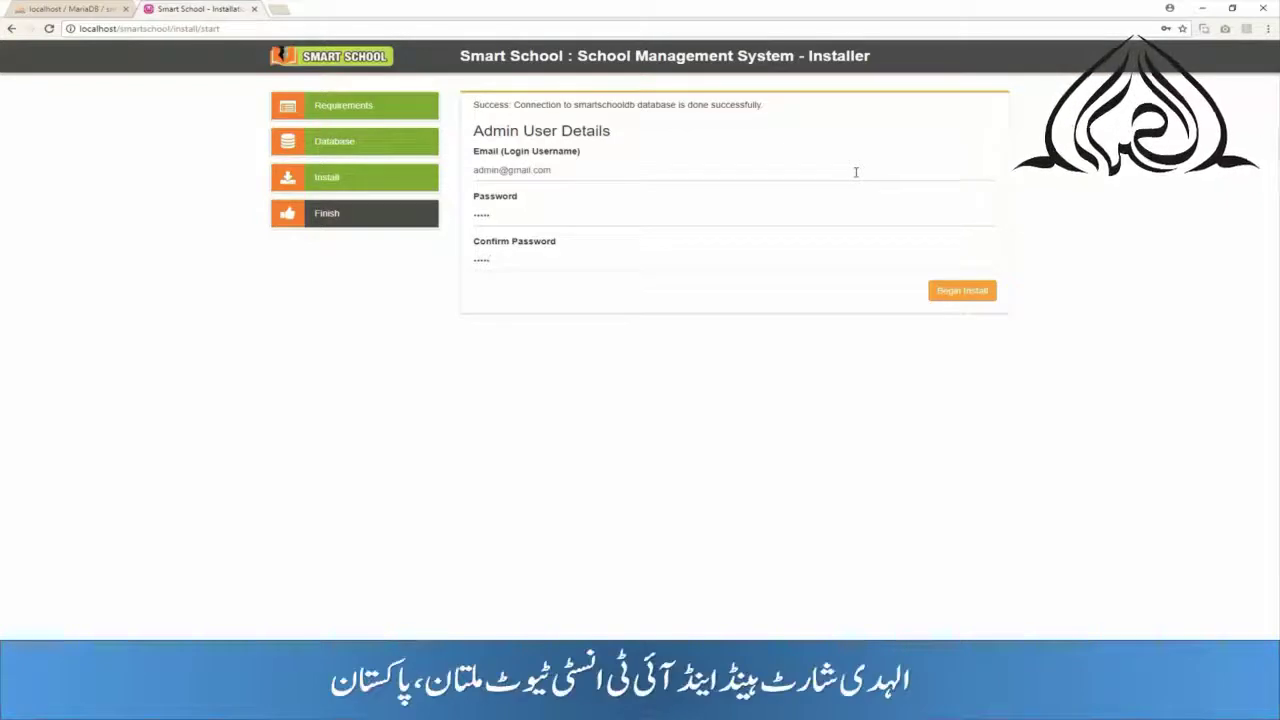
{"action": "left_click", "coordinate": [968, 298]}
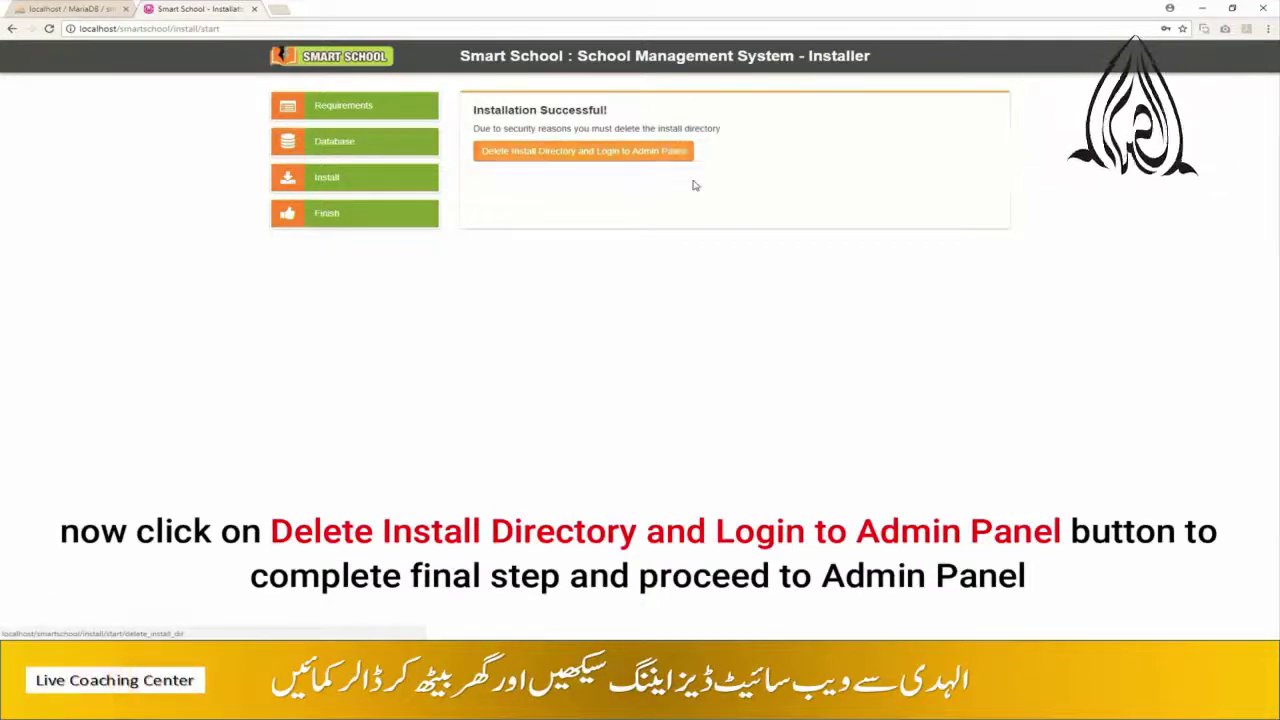
- Delete the install directory and go to the Smart School Admin Login page
{"action": "left_click", "coordinate": [683, 155]}
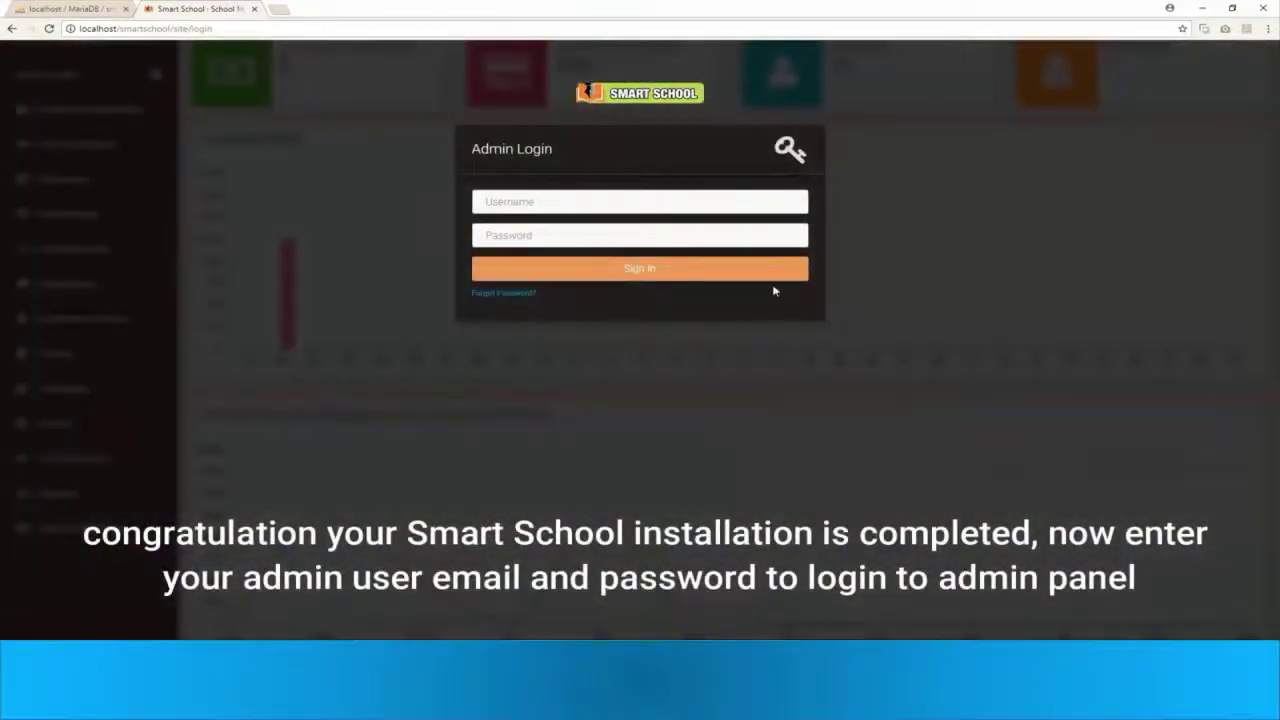
- Sign in to the Smart School admin panel with the admin e-mail and password
{"action": "left_click", "coordinate": [591, 202]}
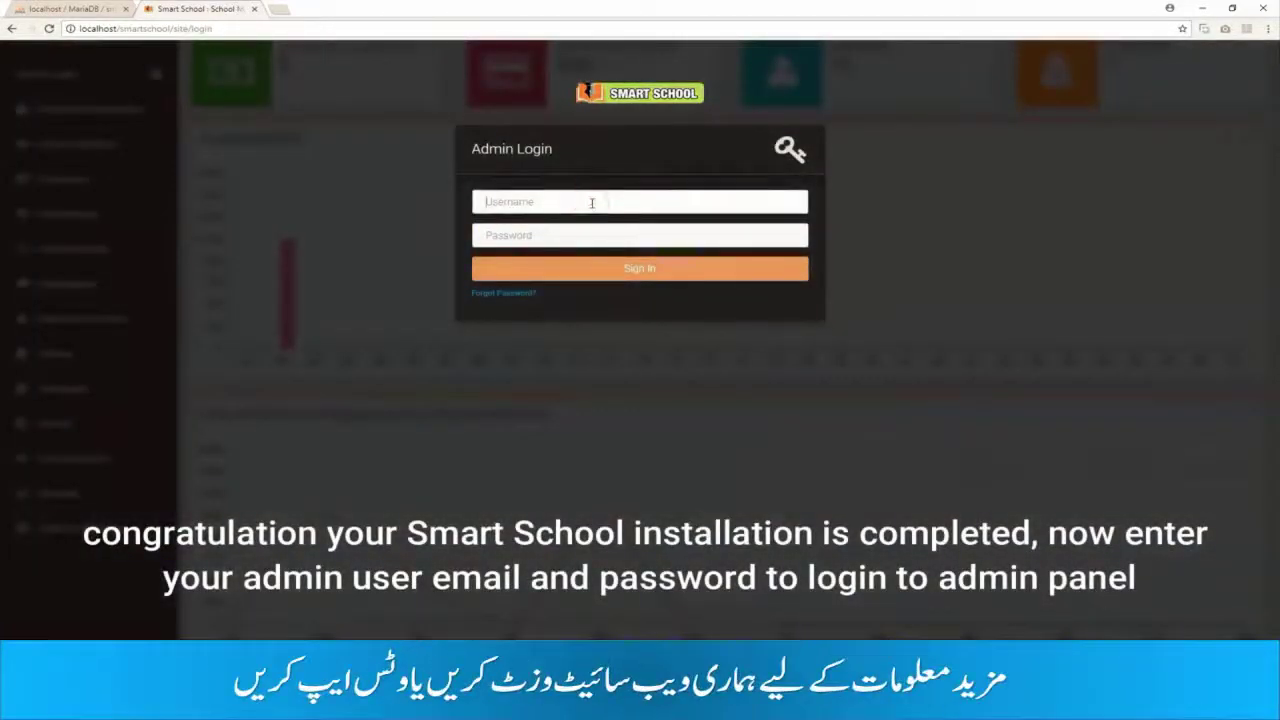
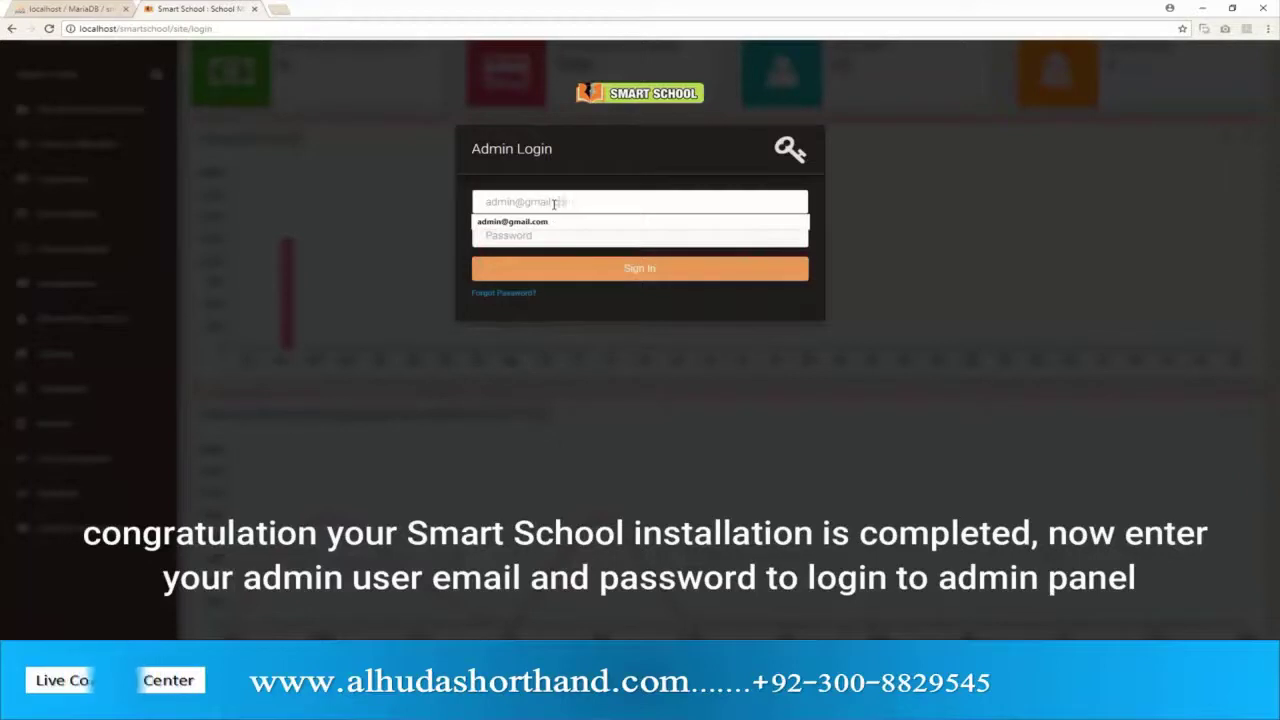
{"action": "key", "text": "Tab"}
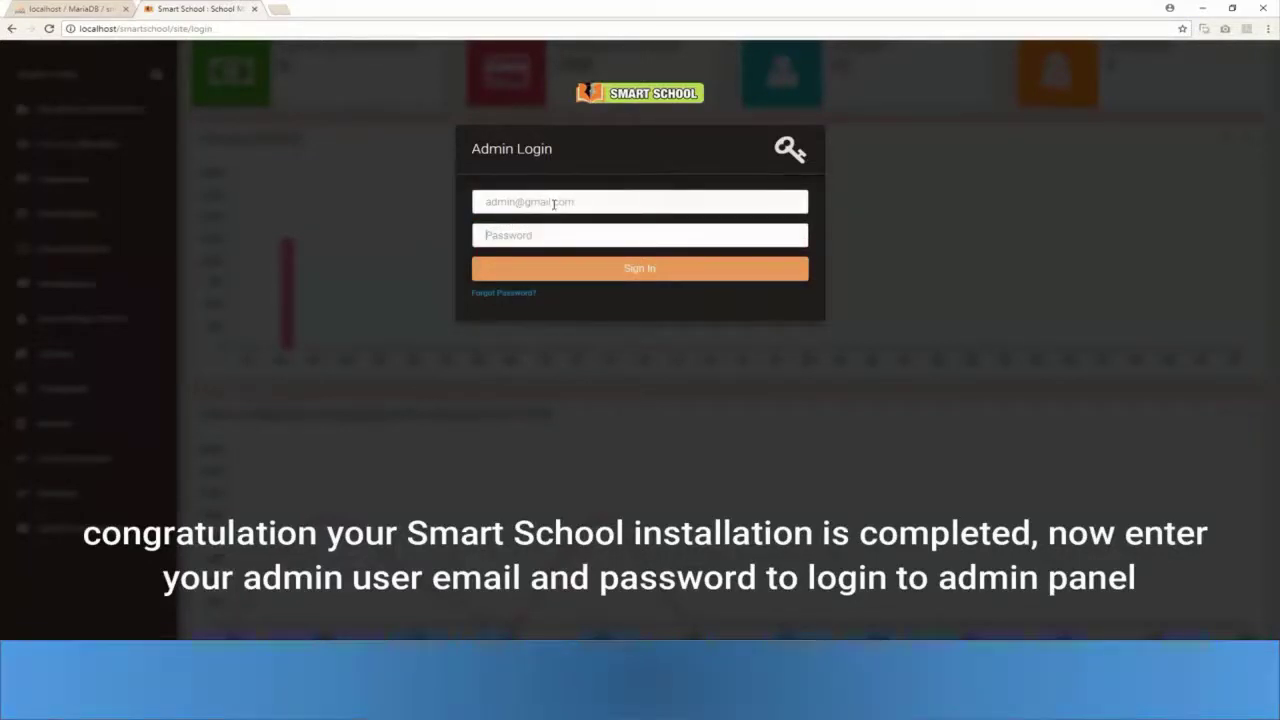
{"action": "type", "text": "••"}
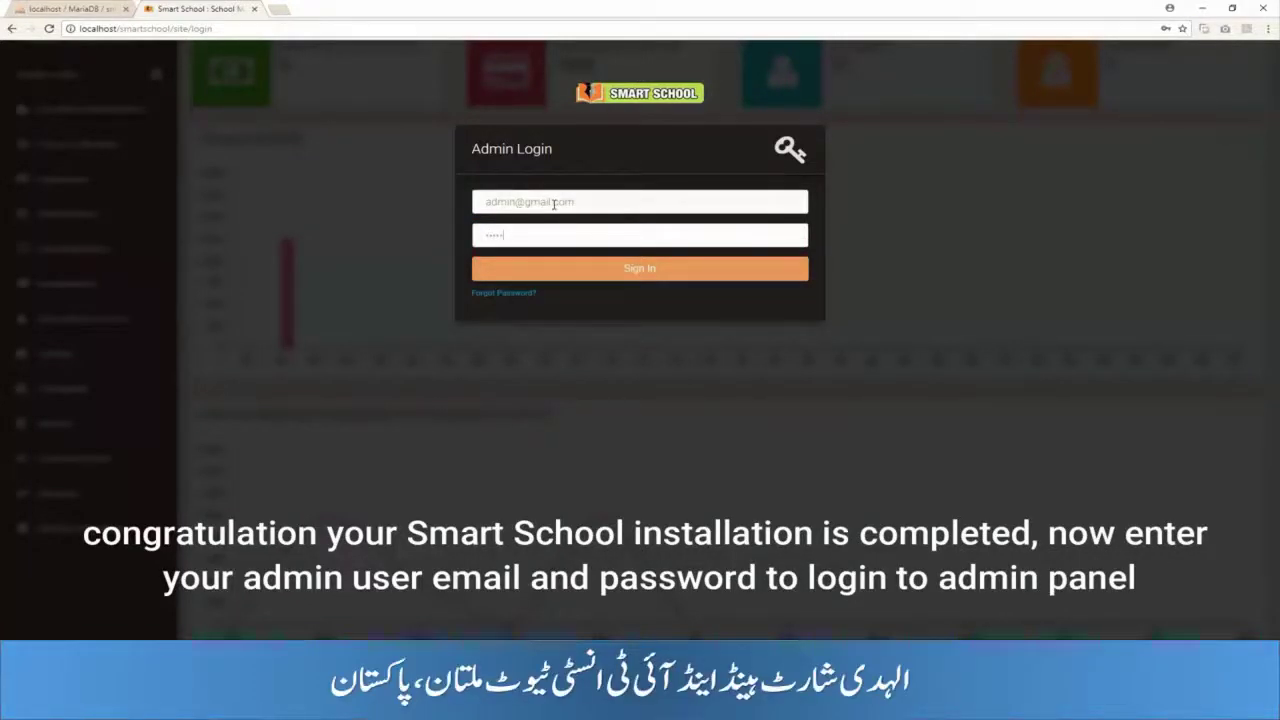
{"action": "left_click", "coordinate": [732, 271]}
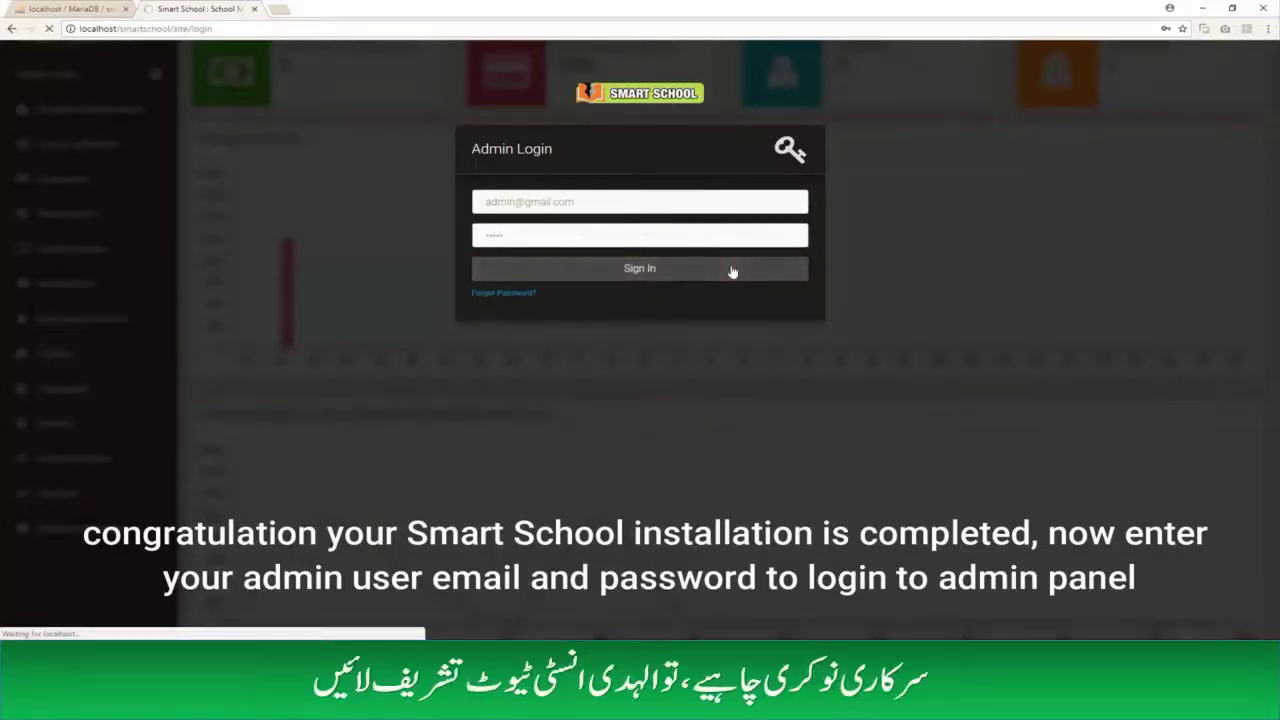